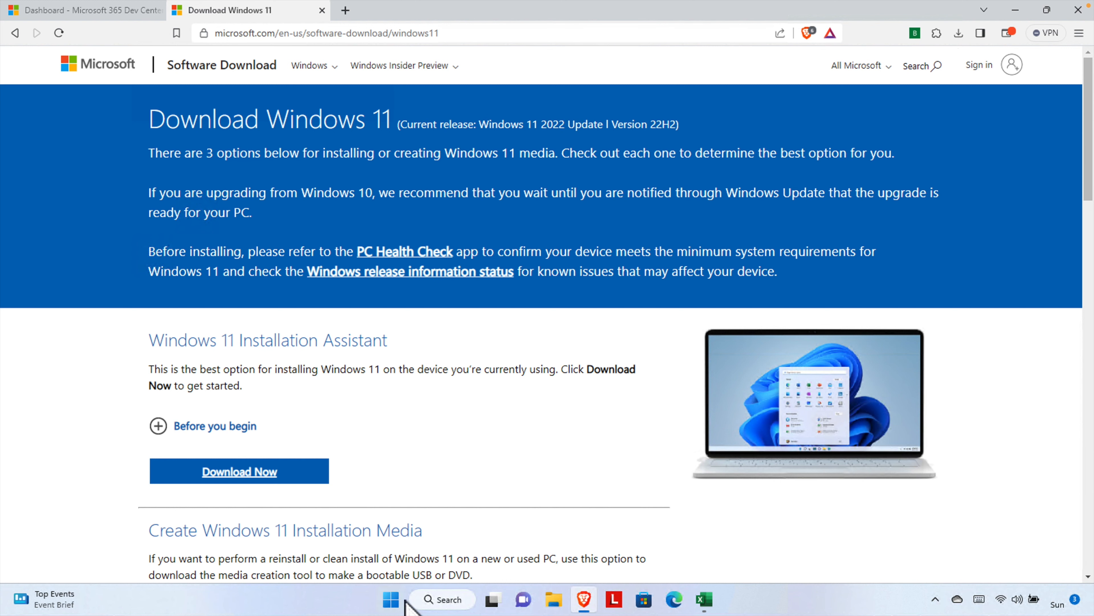
Dismiss the browser and Proton Mail promotion notifications
click(1068, 480)
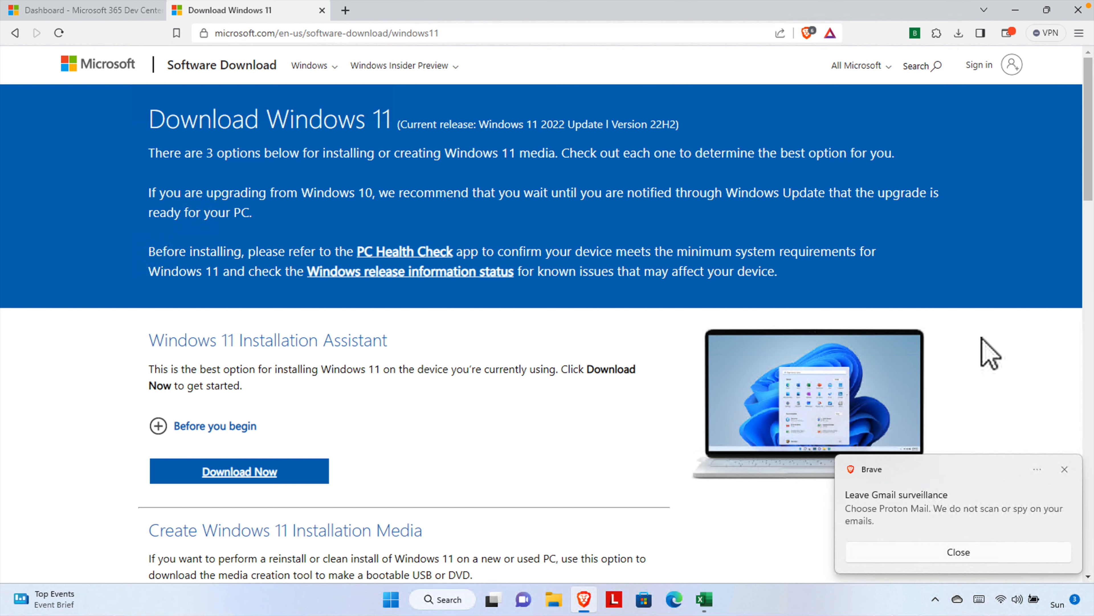
click(1068, 471)
click(1065, 469)
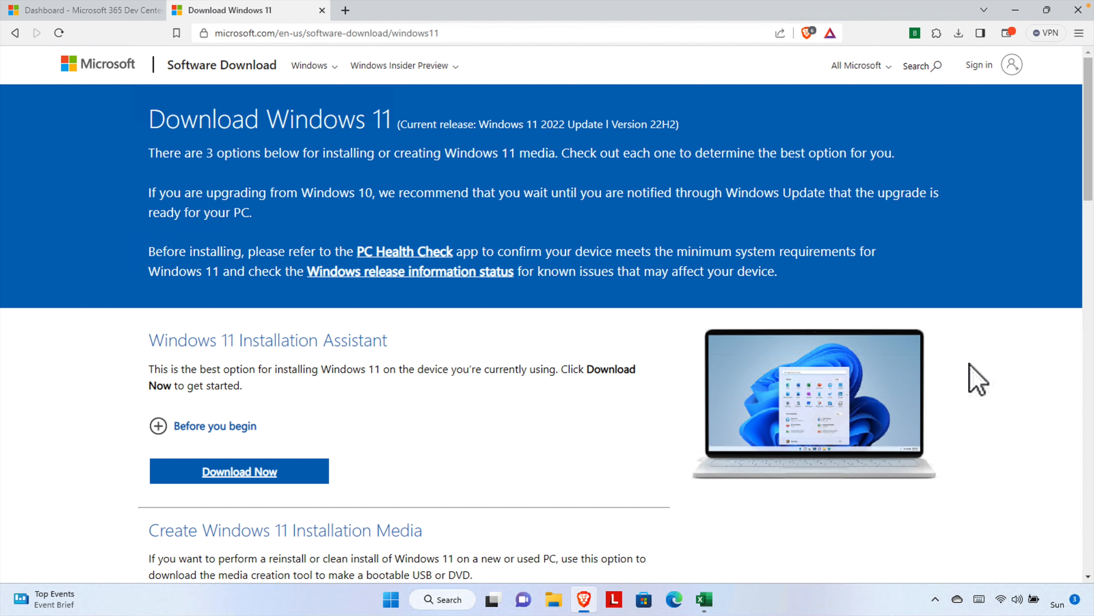
Minimize the browser, search 'vir' and launch Oracle VM VirtualBox
click(444, 598)
text(vir)
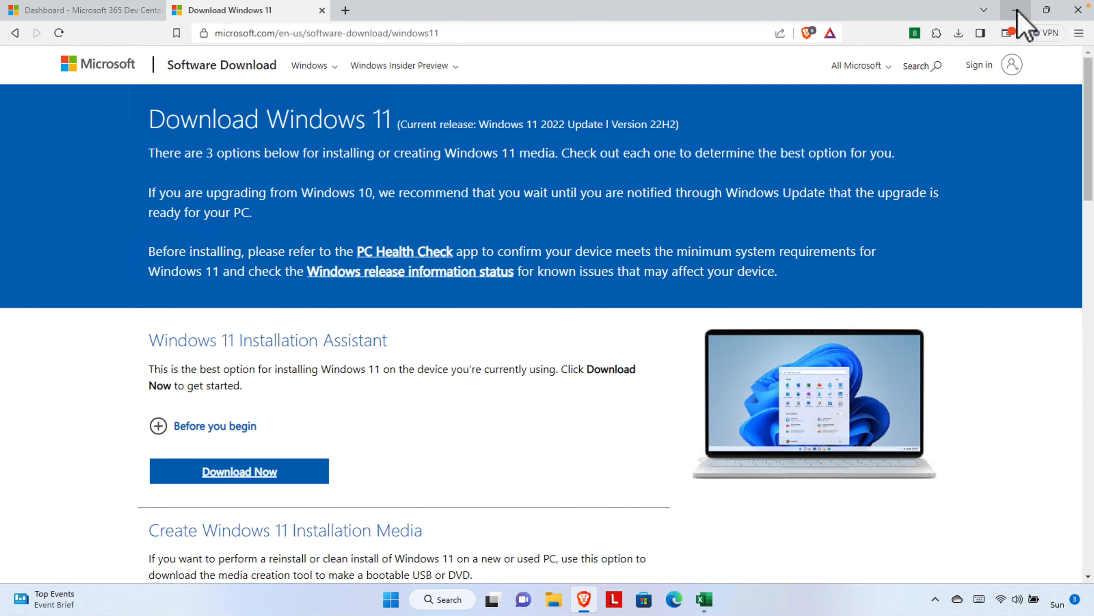
click(1022, 19)
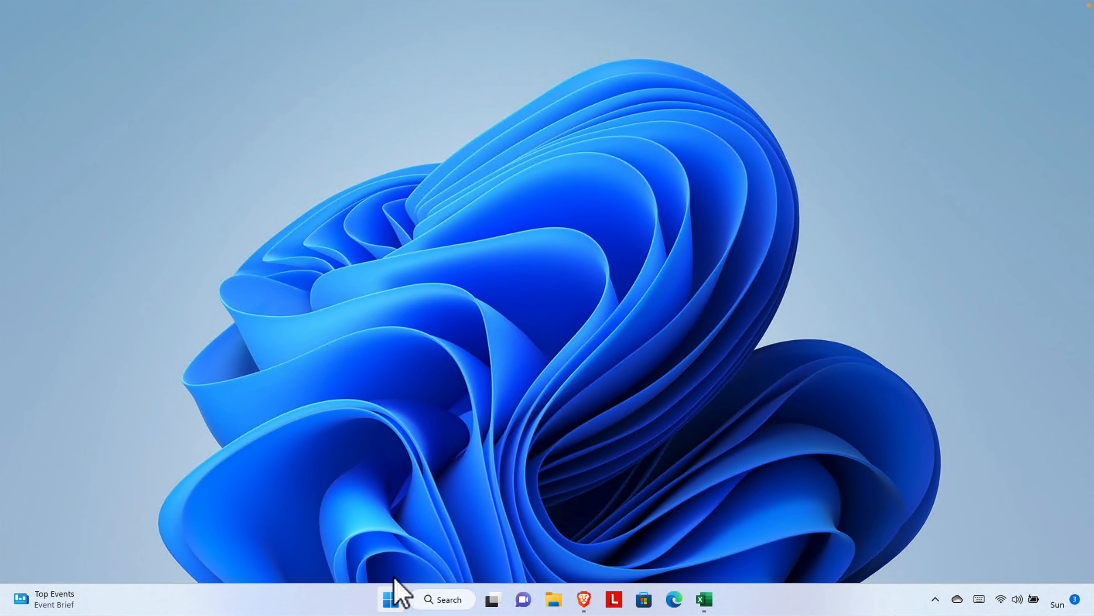
click(452, 605)
text(vir)
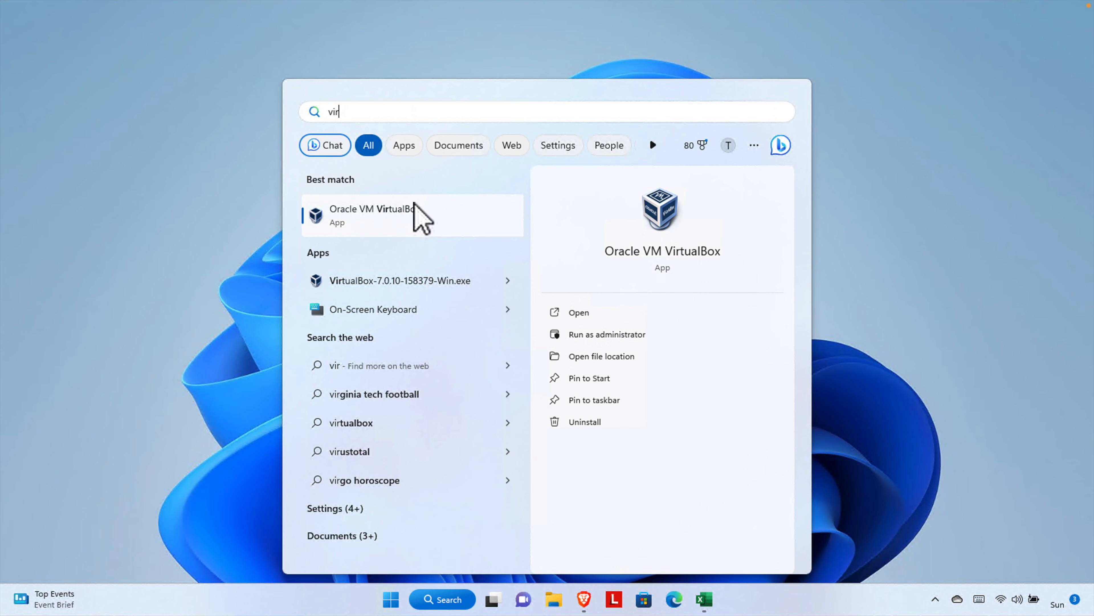
click(415, 207)
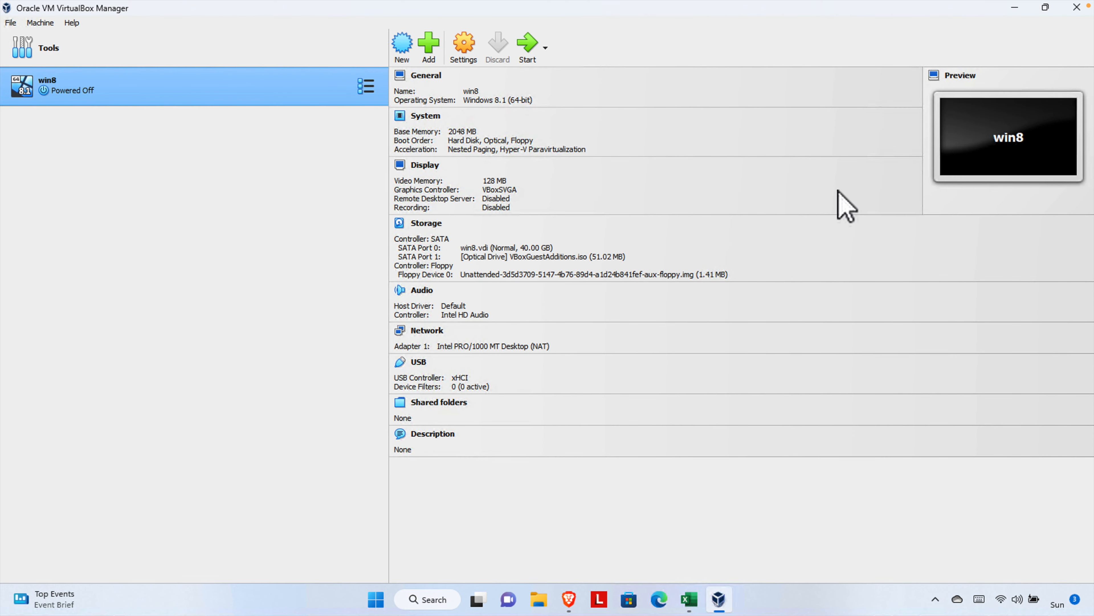
Create a new machine named Windows 11 with version Windows 11 (64-bit)
click(401, 48)
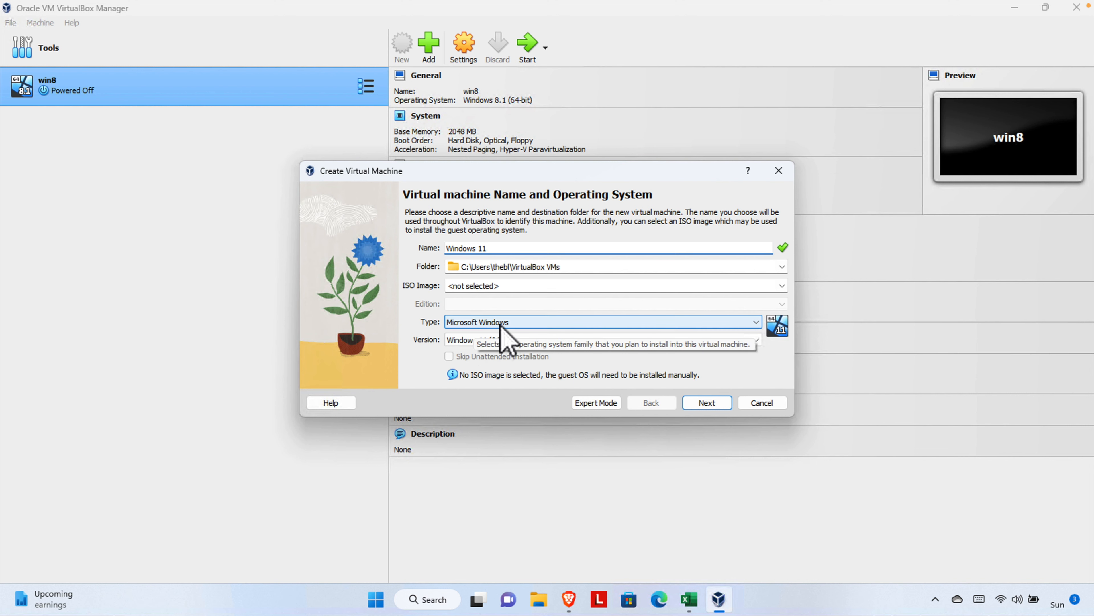
click(757, 340)
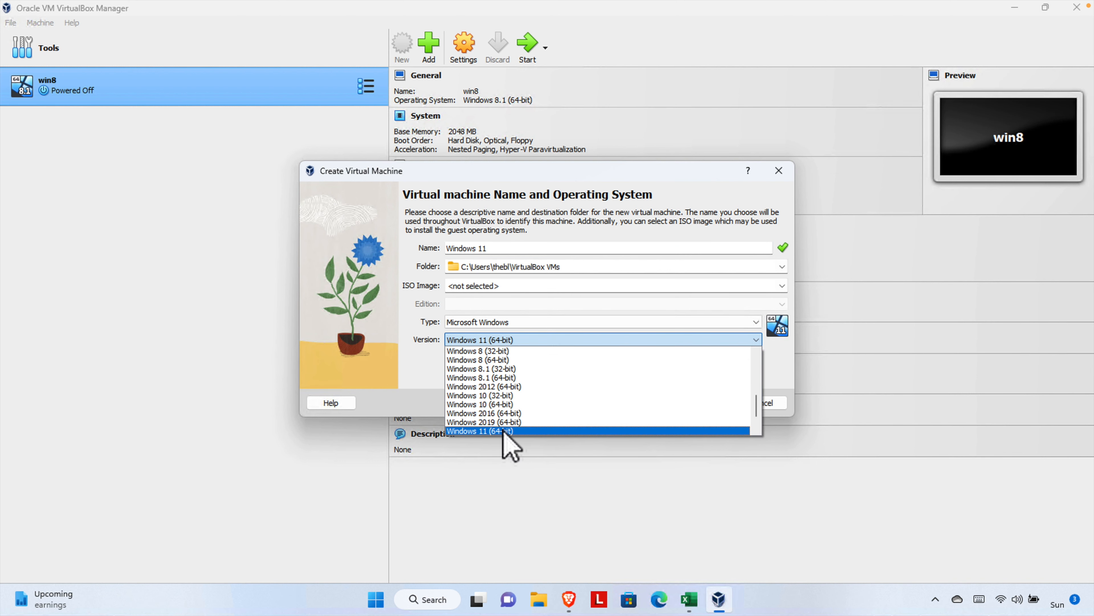
scroll(759, 413, down, 1)
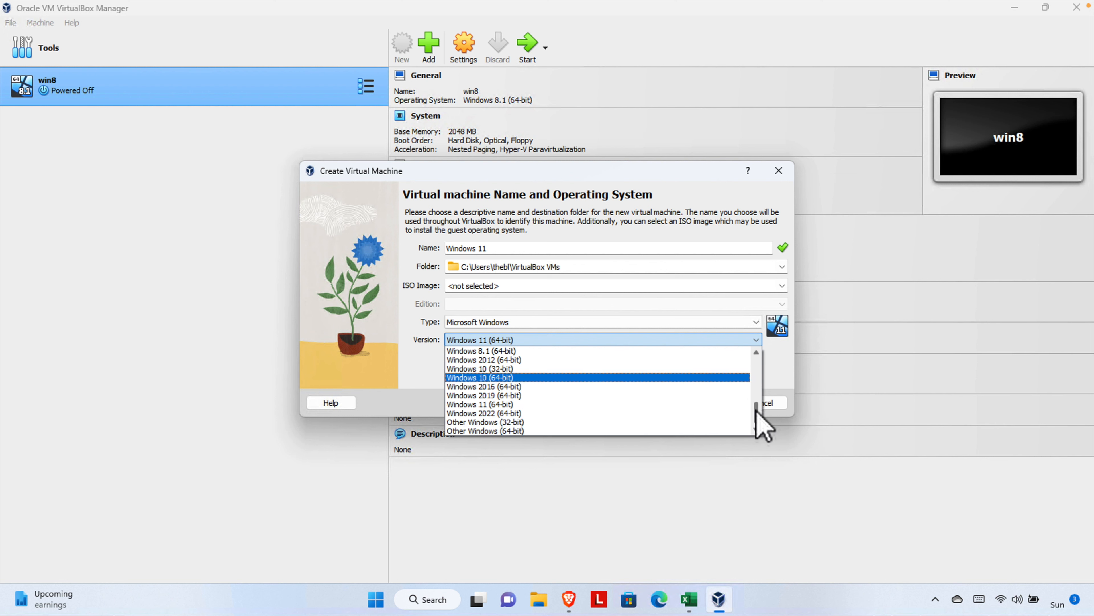
click(519, 405)
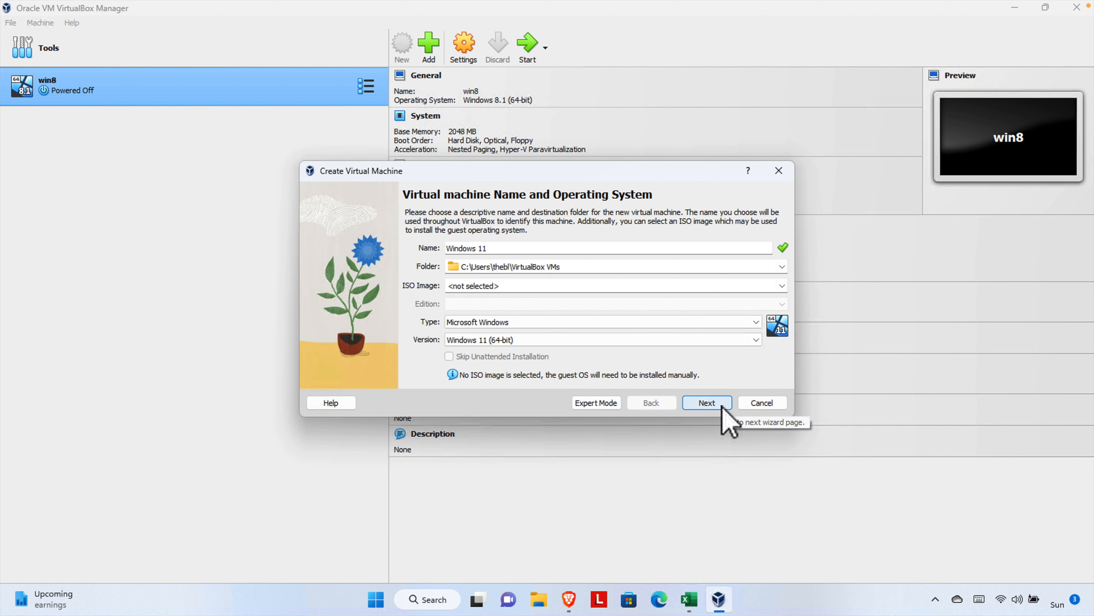
click(782, 286)
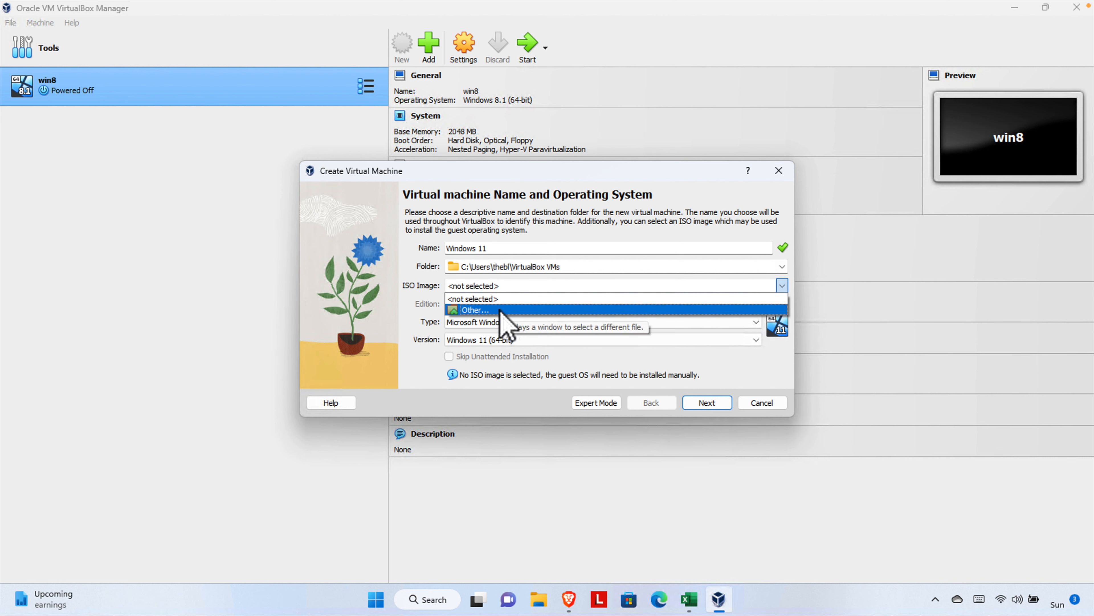
Attach Win11_22H2_English_x64v2.iso from Downloads as the machine's ISO image
click(485, 311)
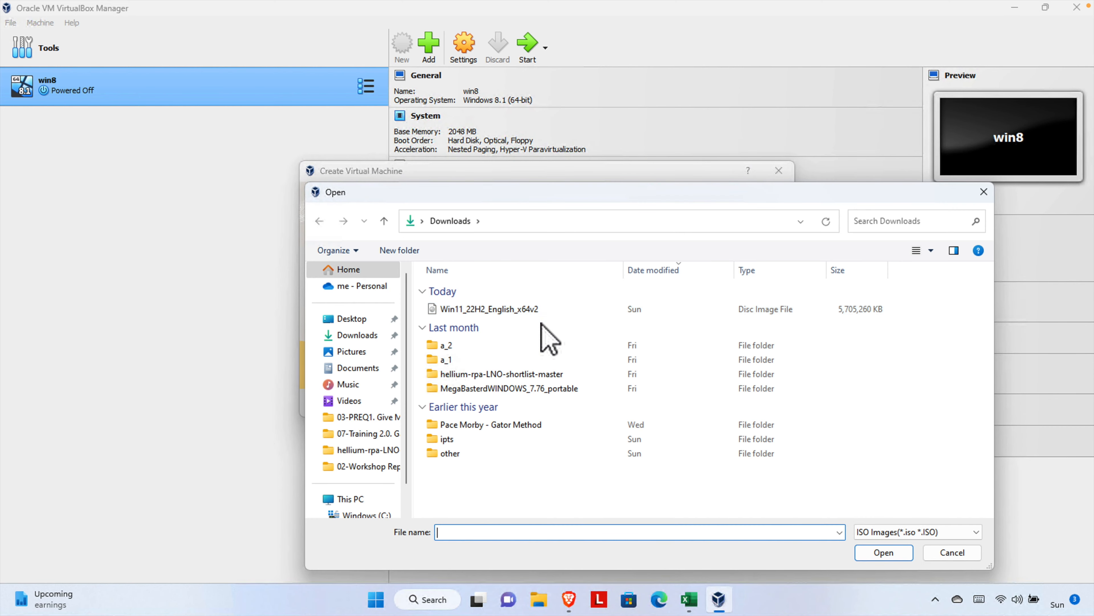
click(513, 311)
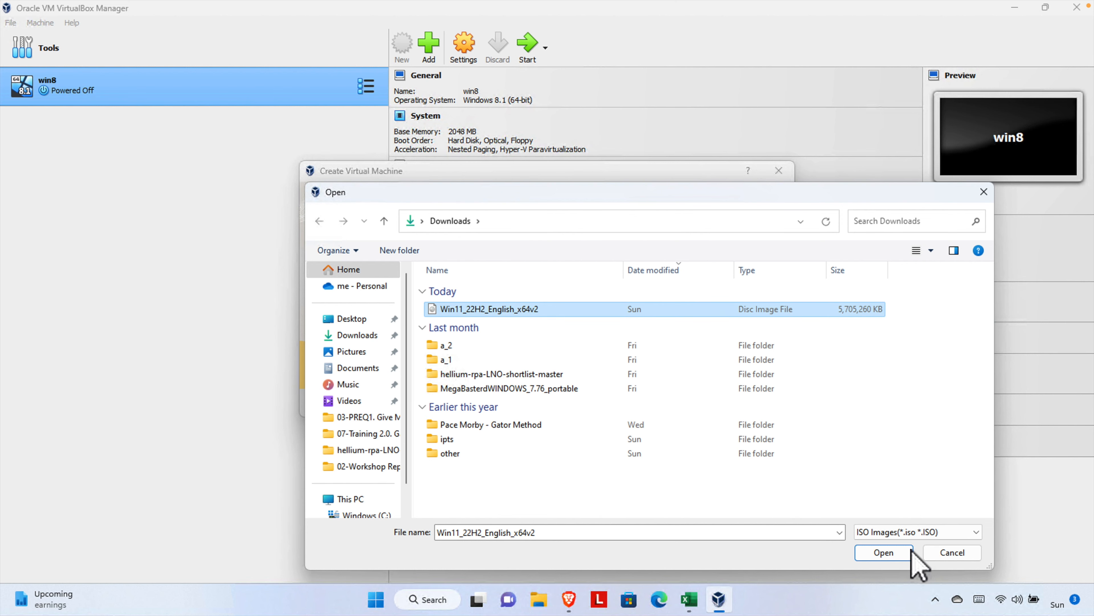
click(884, 552)
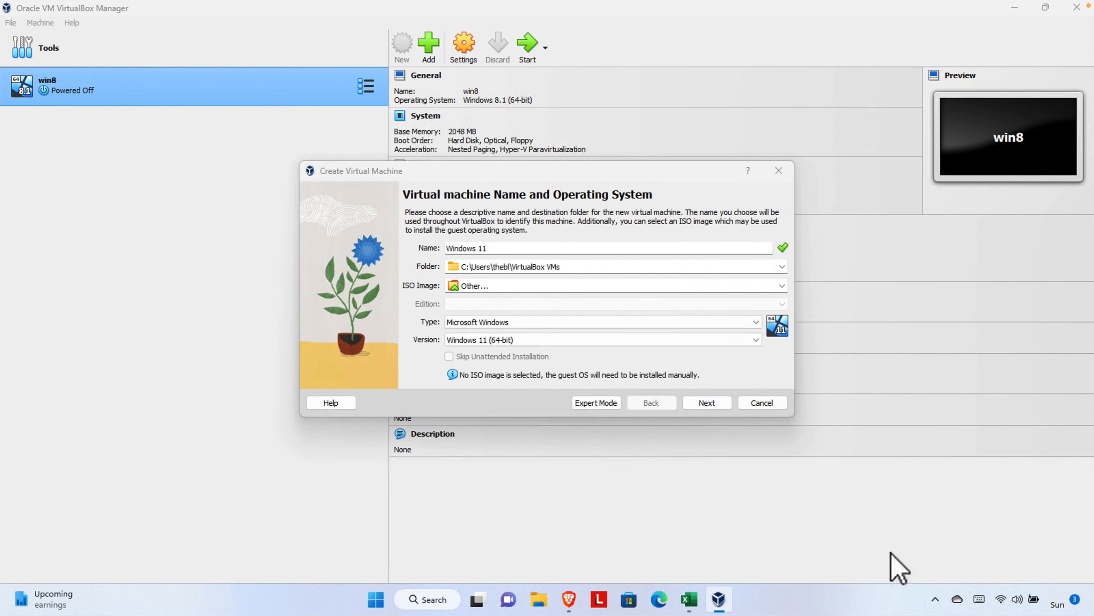
Tick Skip Unattended Installation and continue to the hardware settings
click(709, 412)
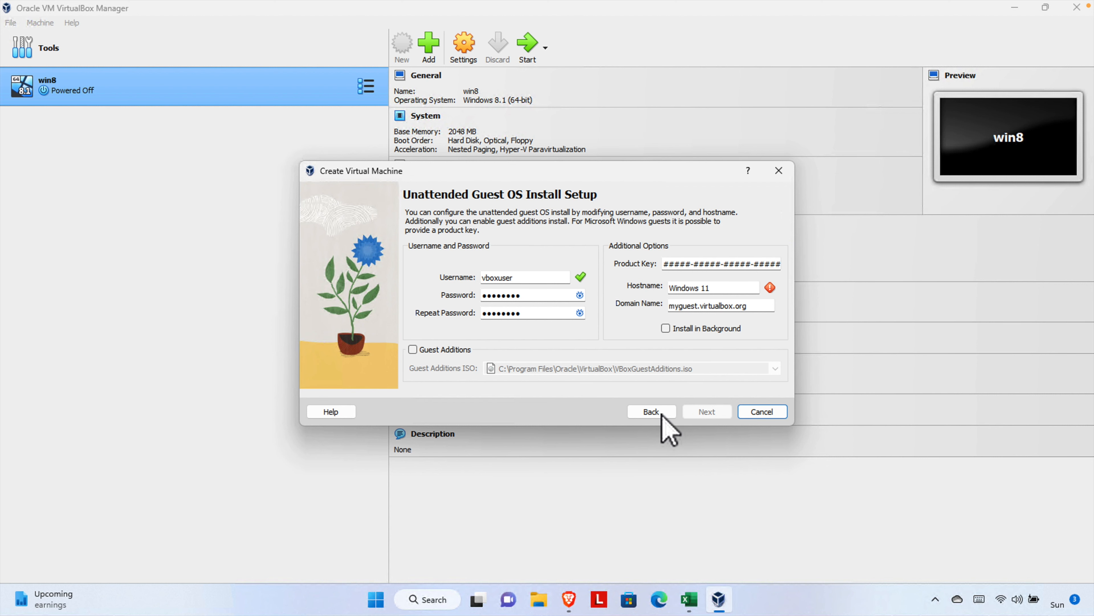
click(651, 412)
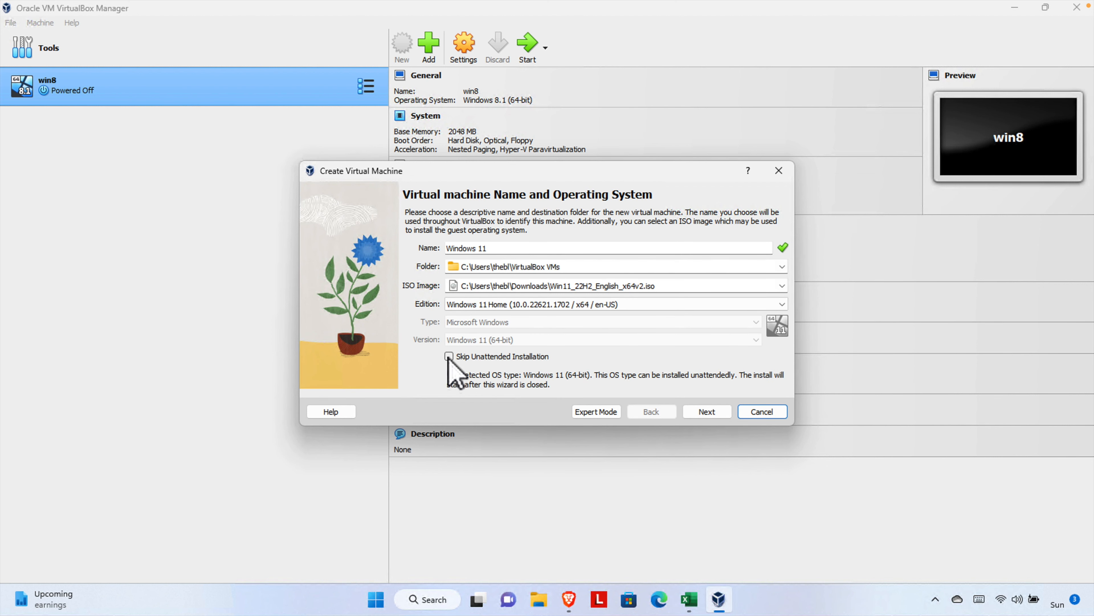
click(449, 357)
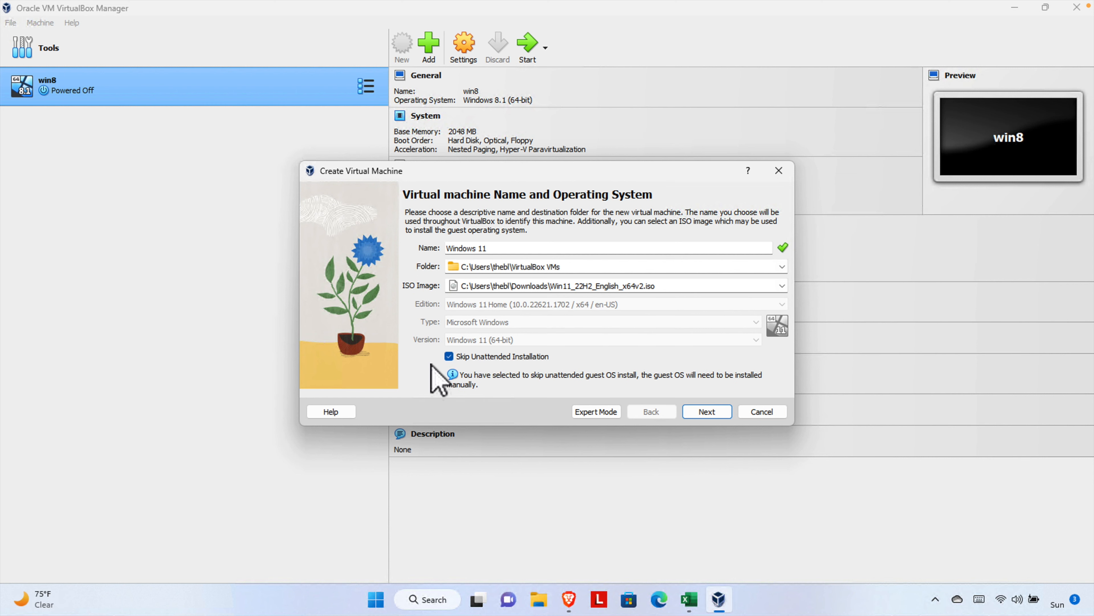
click(712, 412)
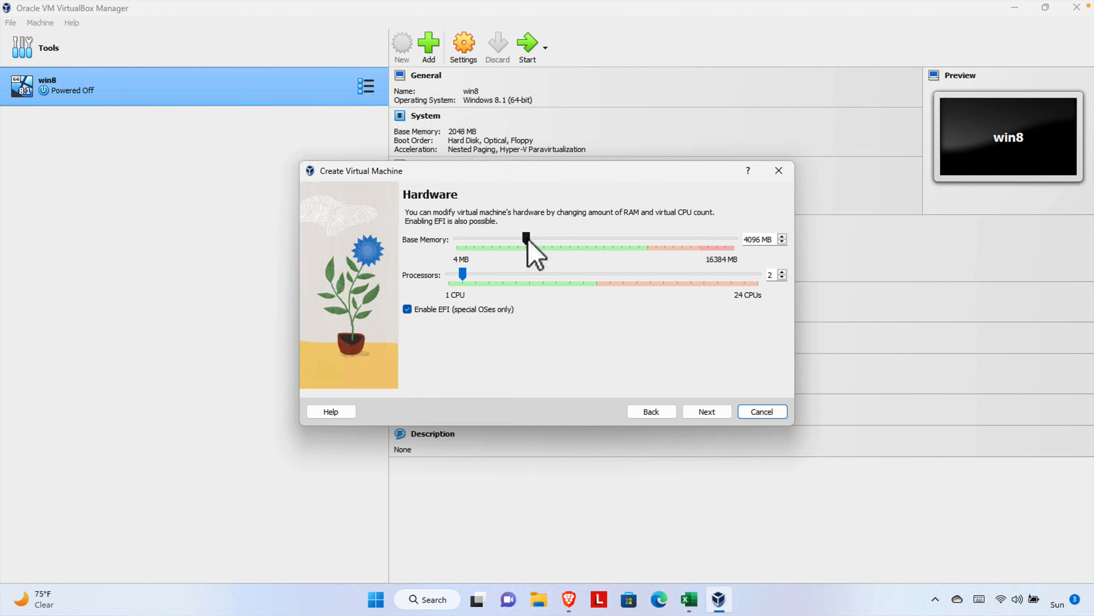
Set base memory to 11005 MB and processors to 9
drag(527, 238, 645, 251)
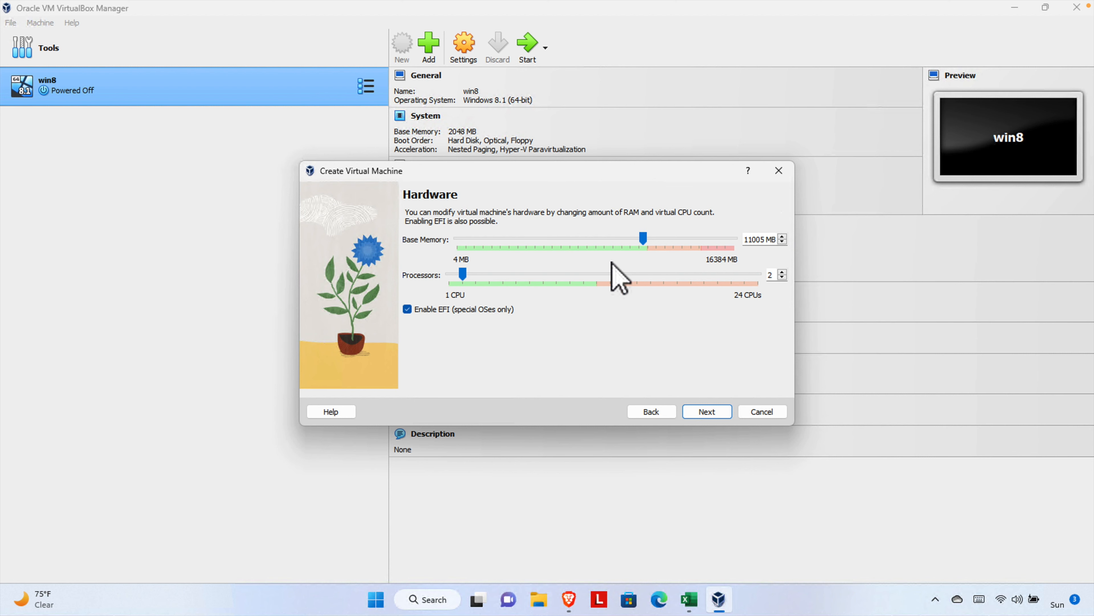
drag(463, 274, 559, 283)
click(707, 411)
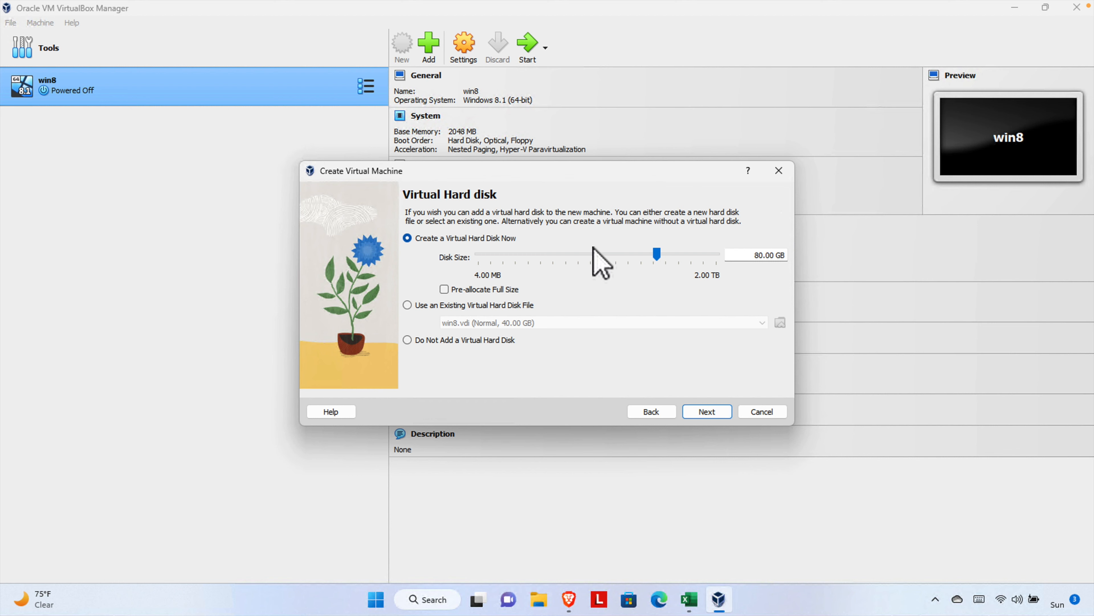
Keep the 80.00 GB virtual disk and finish creating the Windows 11 machine
click(709, 412)
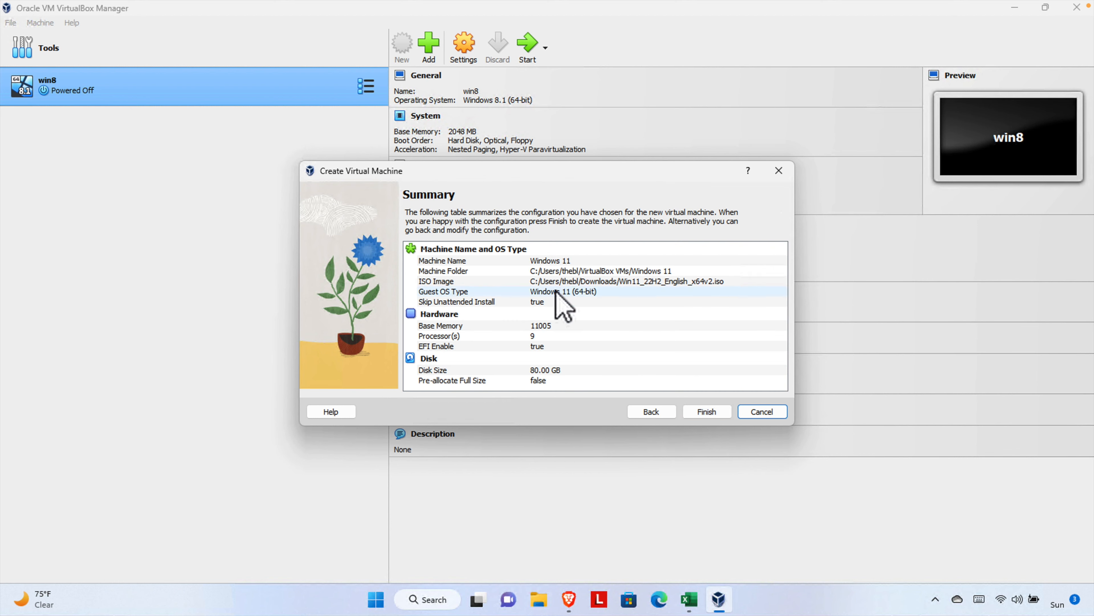
click(715, 412)
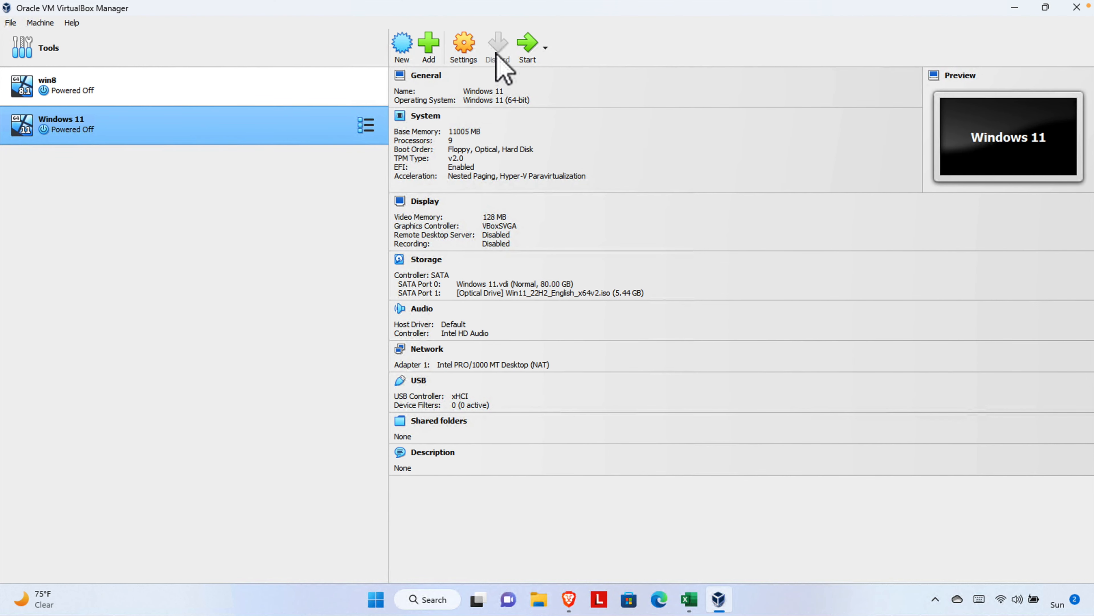
Look through the VM's General settings: Advanced, Description and Disk Encryption
click(460, 48)
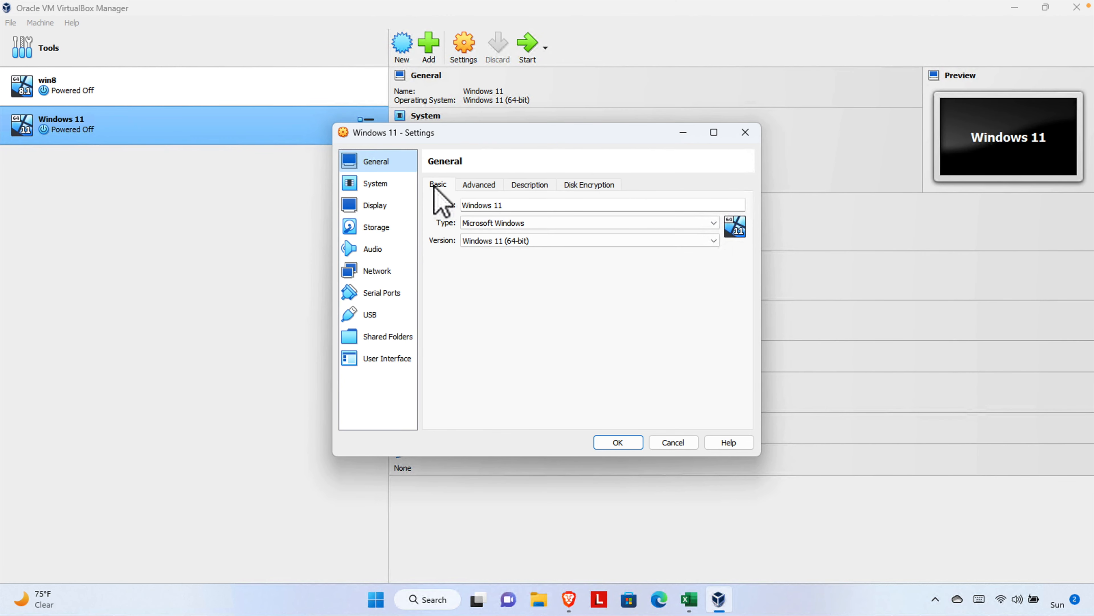
click(477, 187)
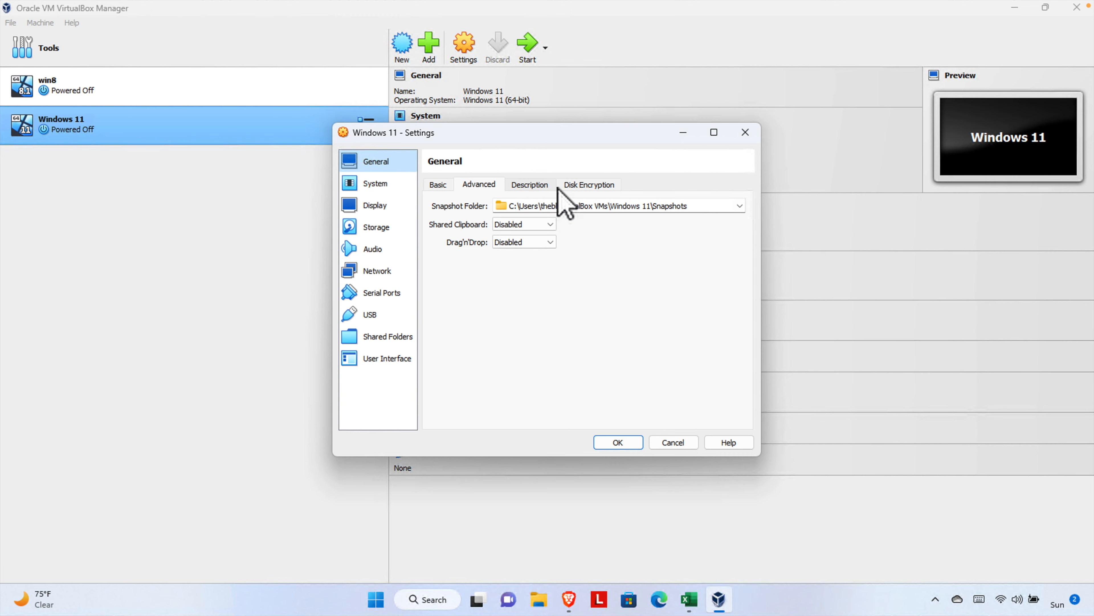
click(521, 189)
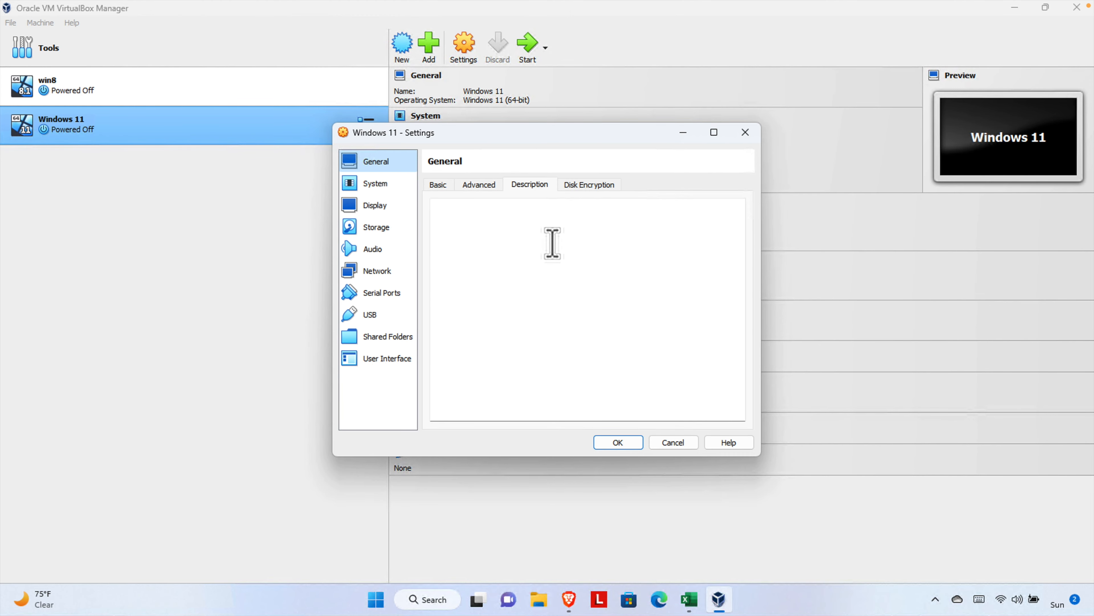
click(597, 186)
click(438, 185)
Check System, Display and Storage, confirm the Win11 ISO on SATA, and save
click(374, 185)
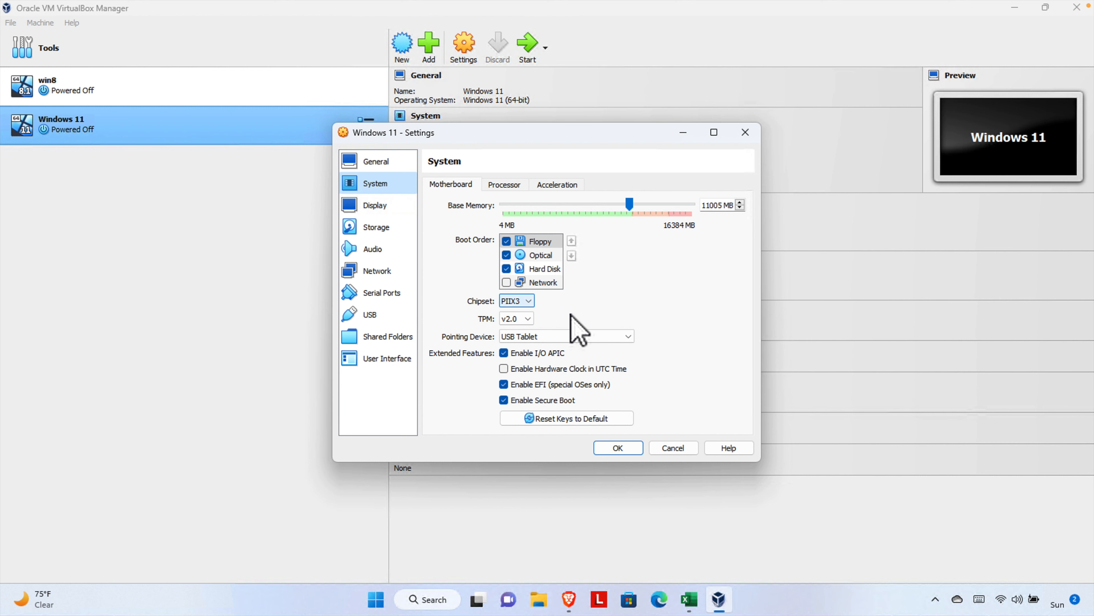
click(394, 206)
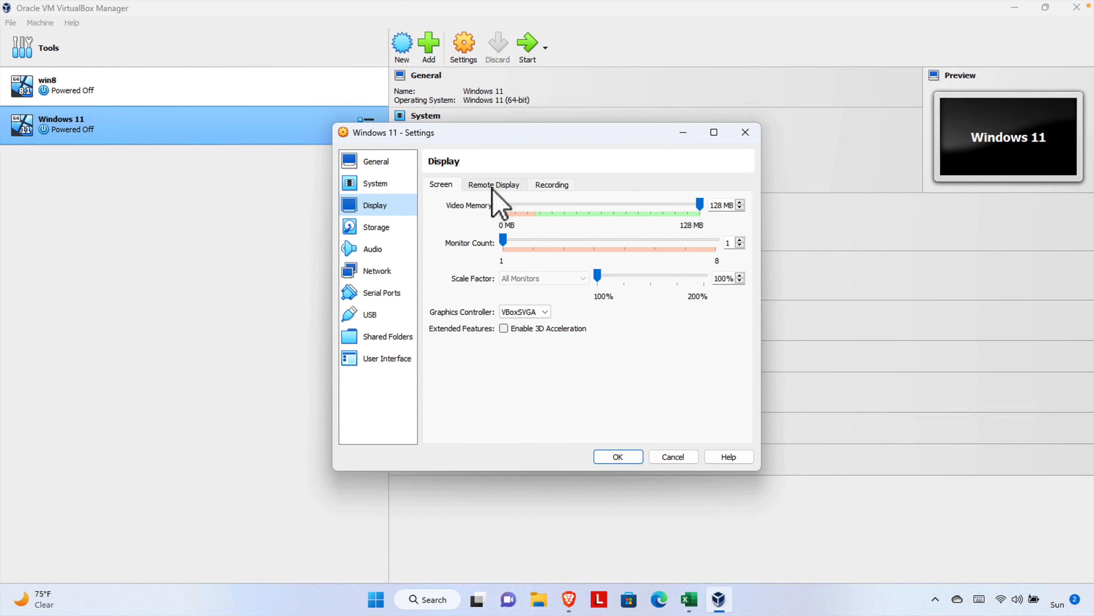
click(378, 230)
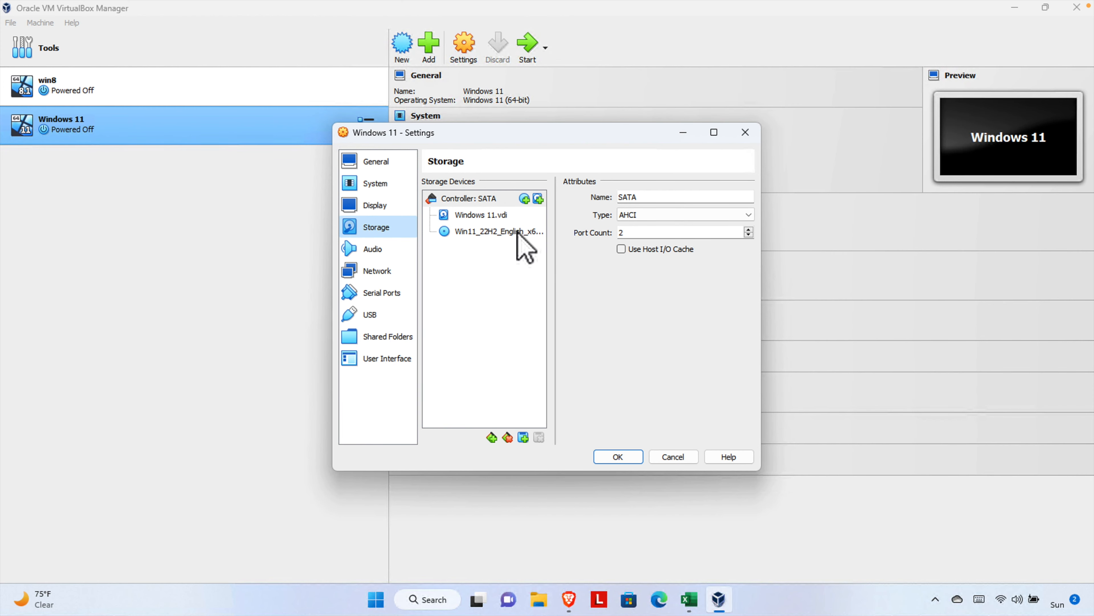
click(498, 232)
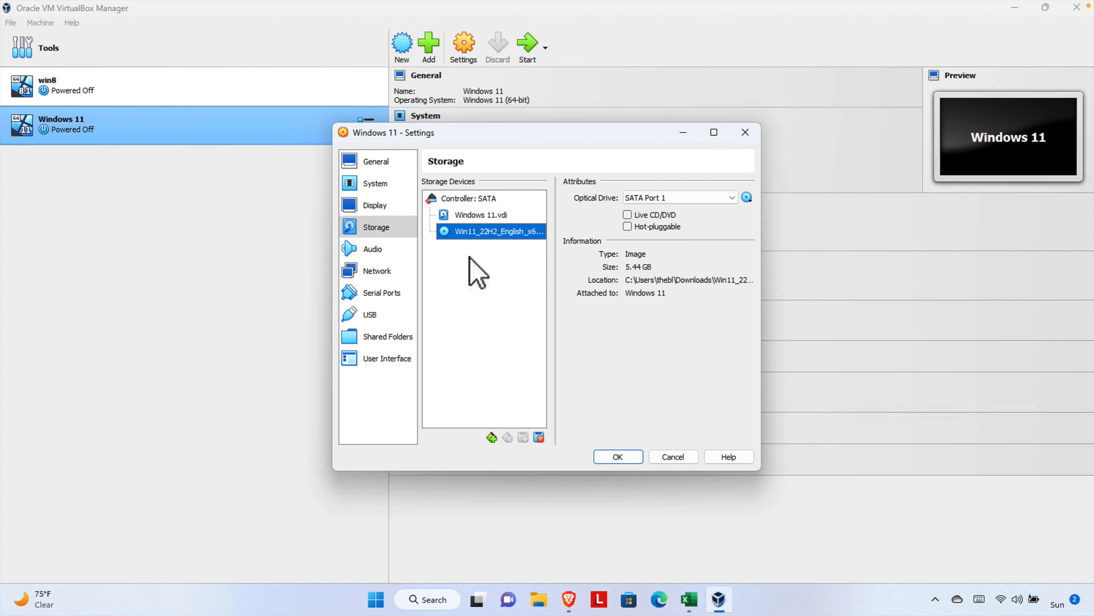
click(622, 461)
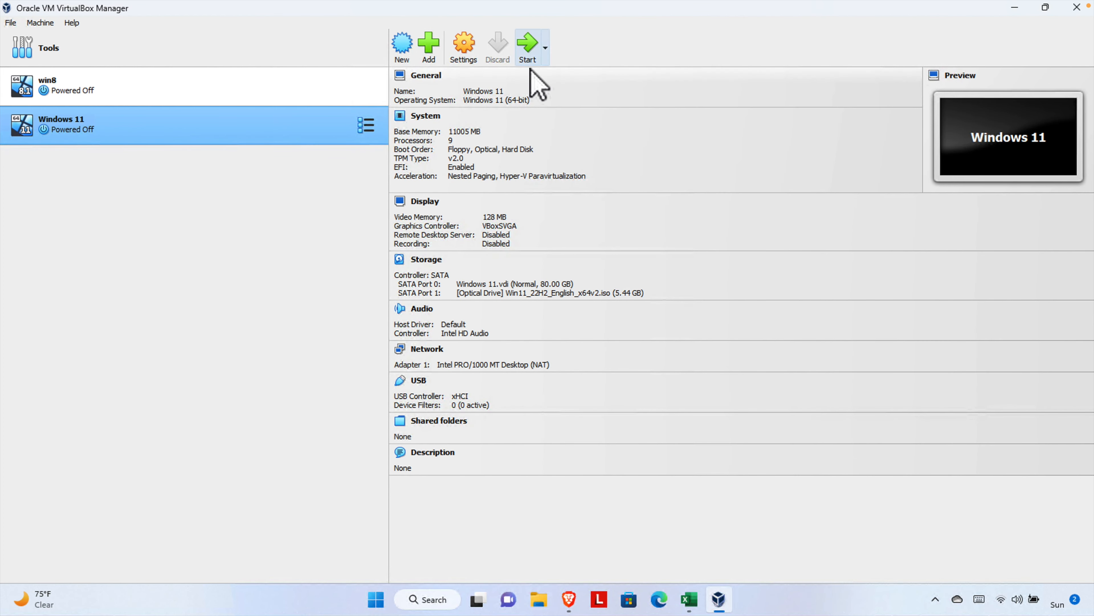
Start the Windows 11 VM, dismiss its notification panel, and move the window left
click(531, 50)
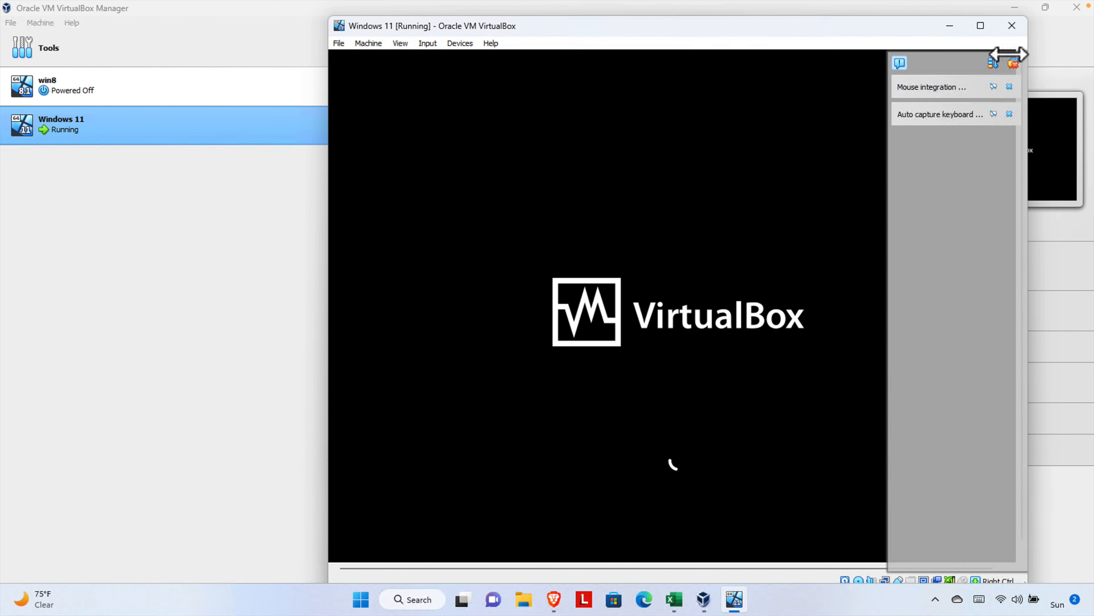
click(899, 64)
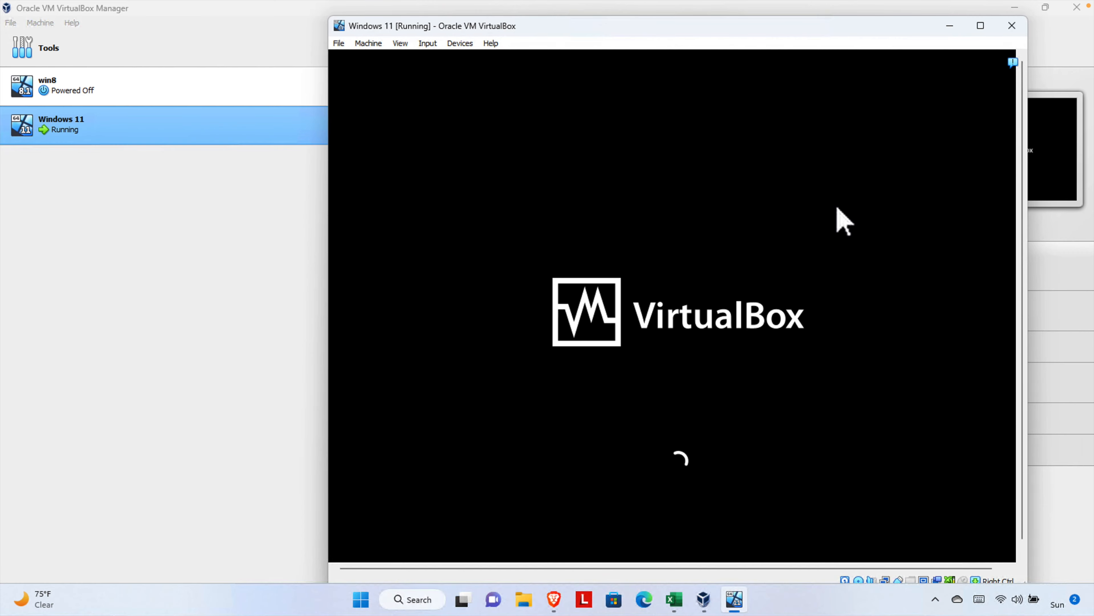
drag(804, 25, 711, 35)
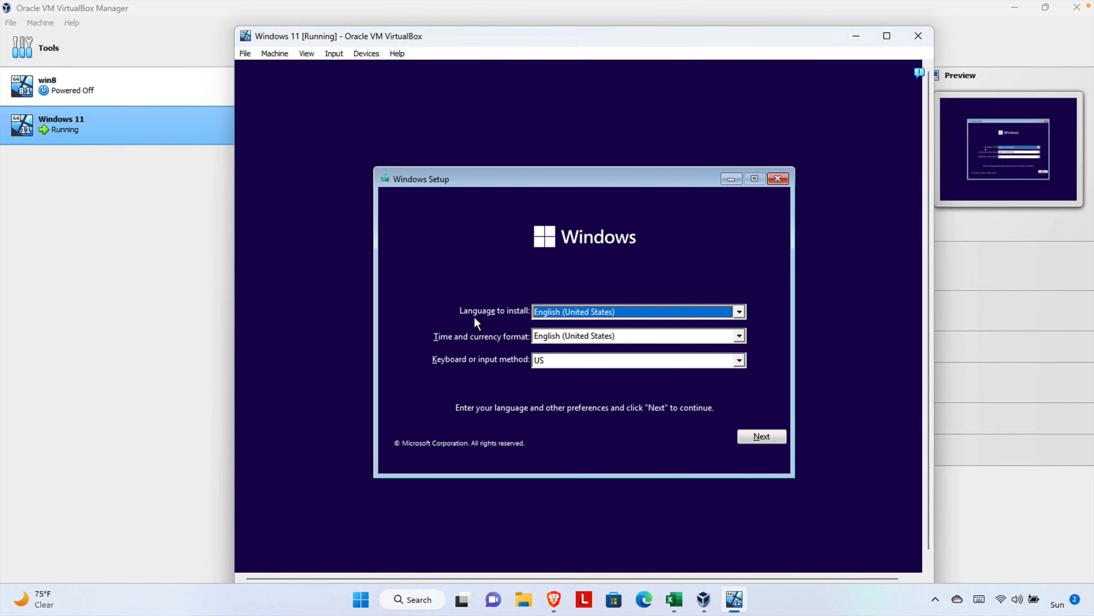
Keep English (United States) defaults, choose Install now, and skip the product key
click(758, 437)
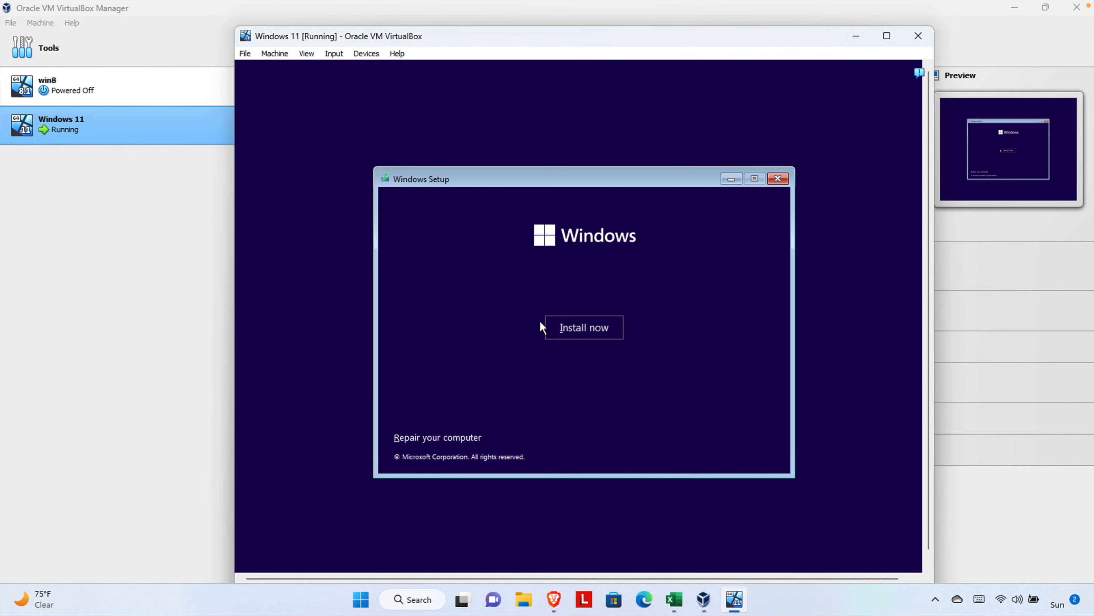
click(593, 330)
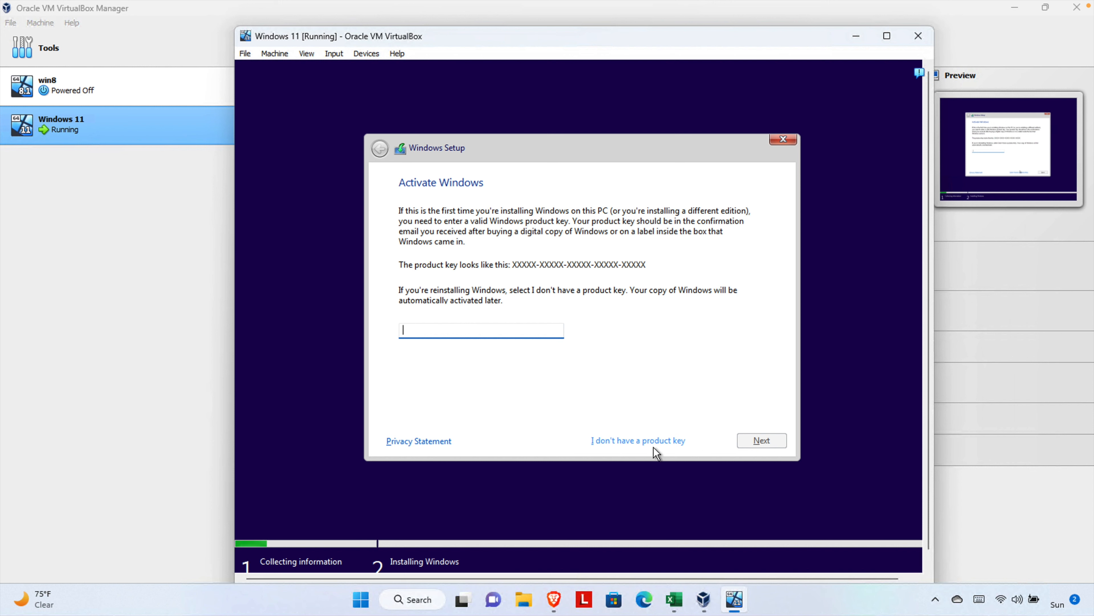
click(641, 442)
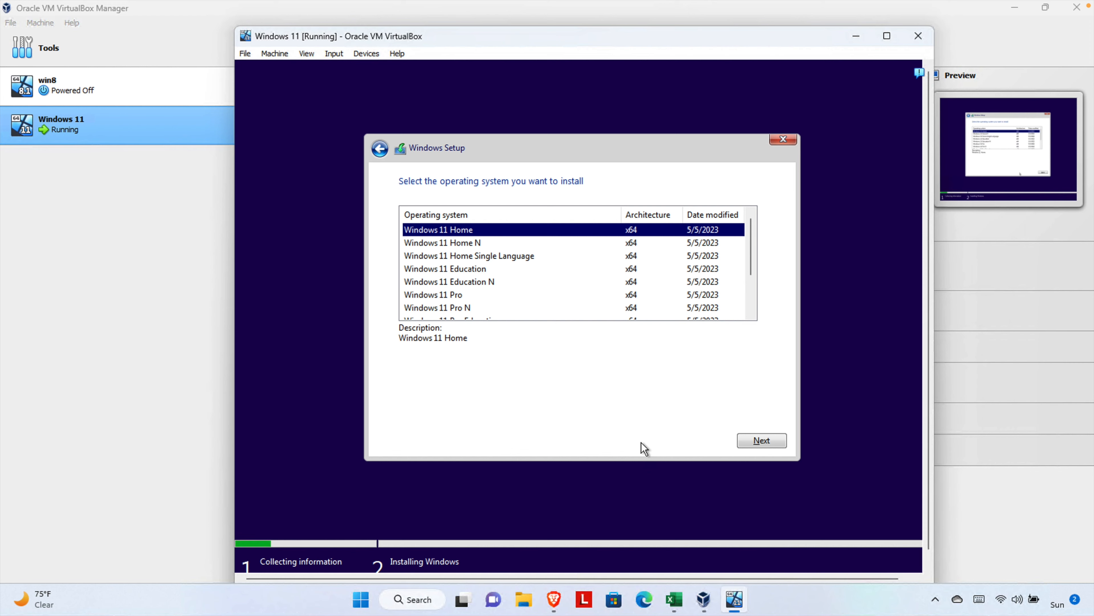
Select the Windows 11 Pro edition and accept the Microsoft license terms
key(Down)
key(Down)
key(Down)
key(Down)
key(Down)
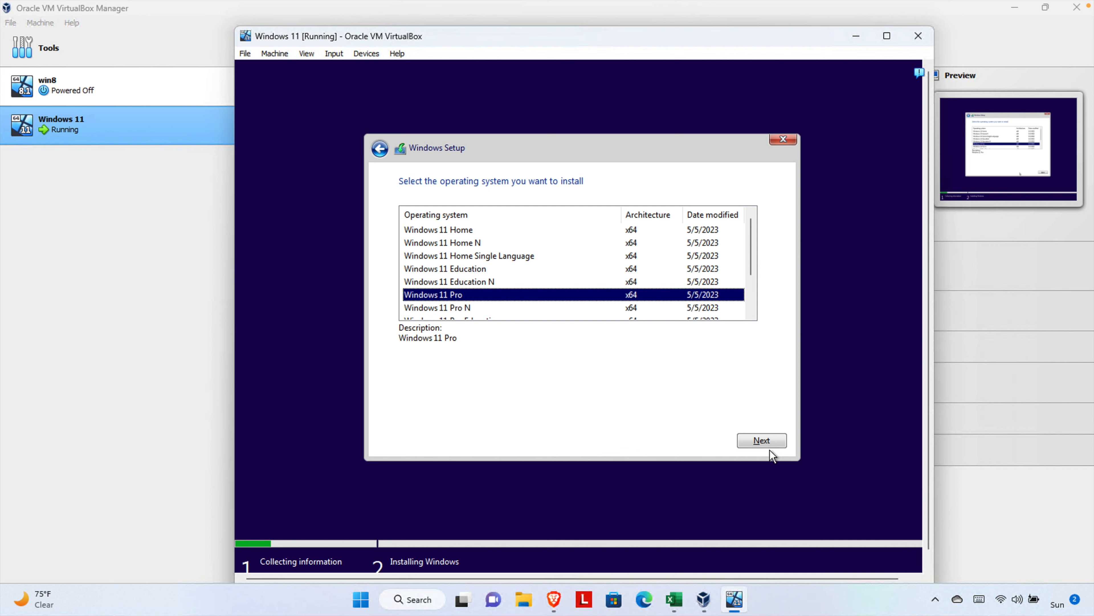
click(766, 443)
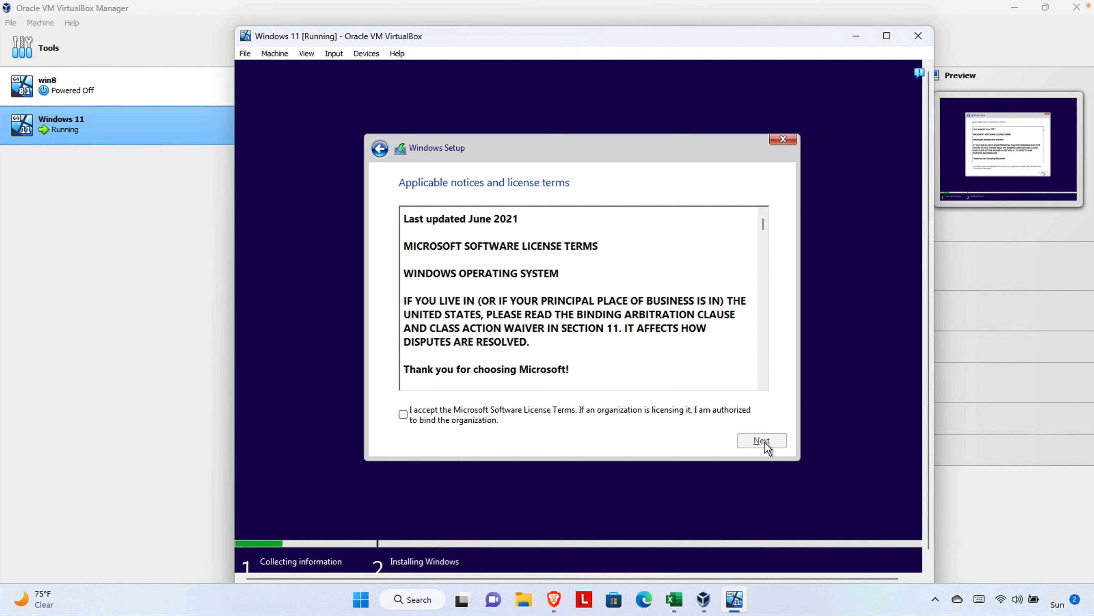
click(404, 415)
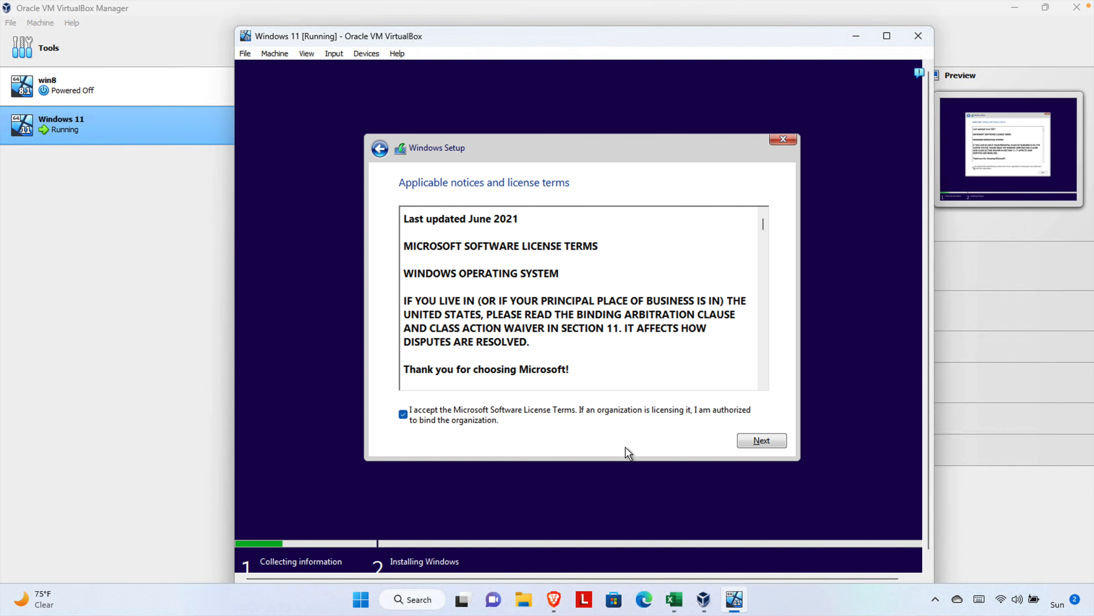
click(755, 444)
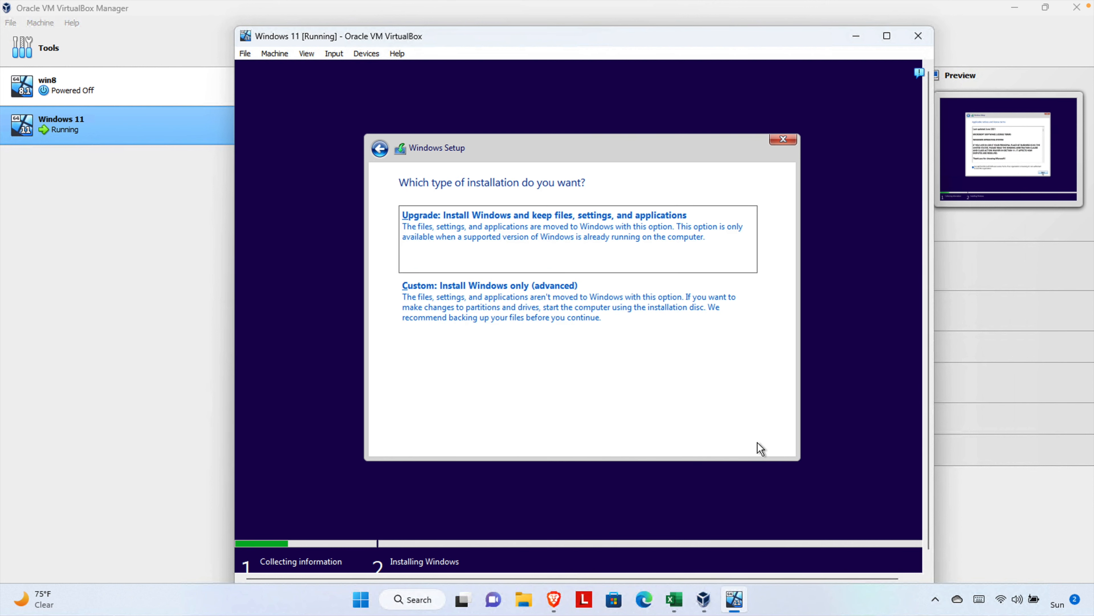
Choose Custom install and install Windows onto Drive 0's 80 GB unallocated space
click(546, 300)
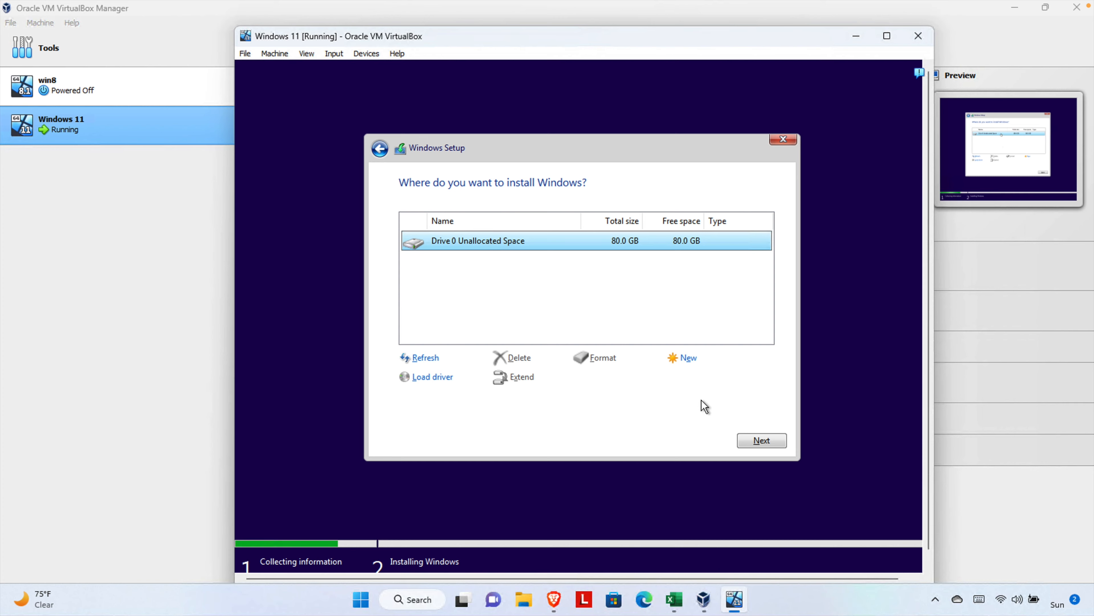
click(774, 445)
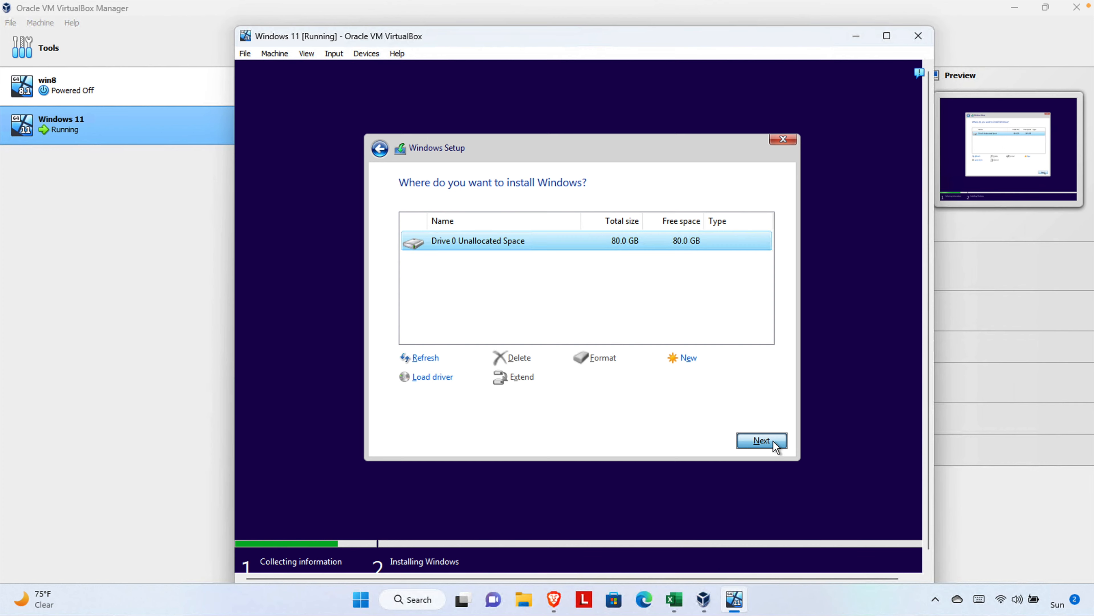
click(774, 442)
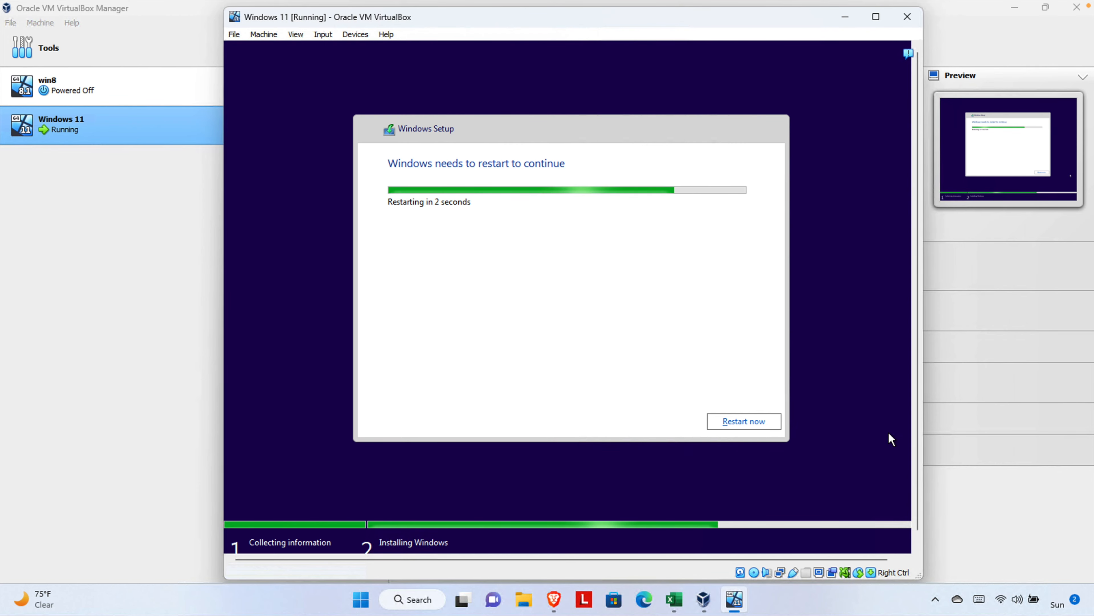
Let the VM reboot into Windows 11 setup until the country or region page appears
key(XF86AudioRaiseVolume)
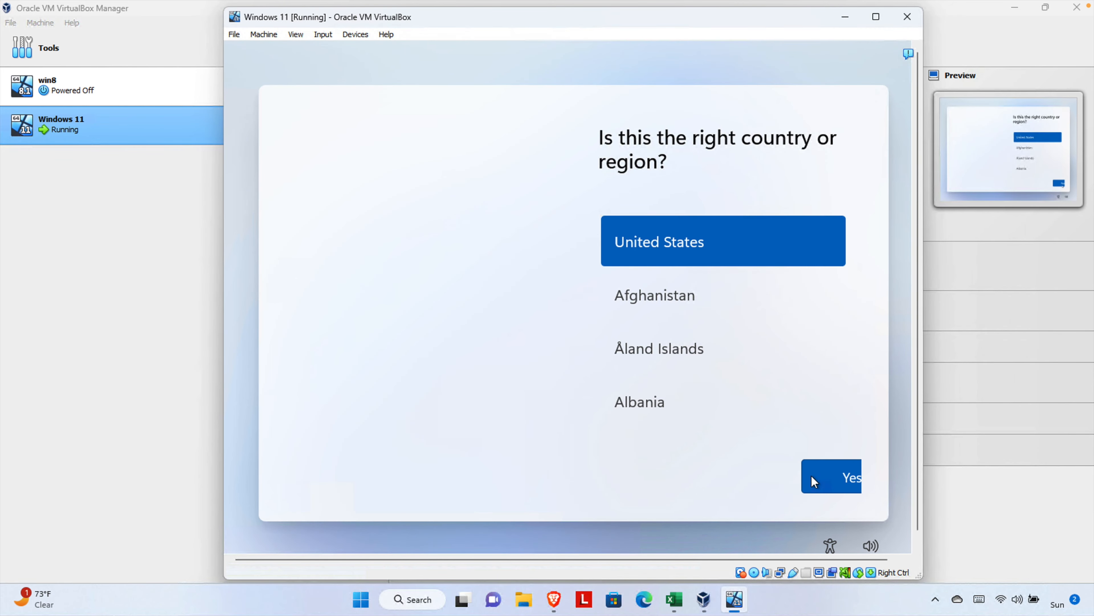
Confirm United States as the region, accept the suggested keyboard layout, and skip a second layout
click(847, 478)
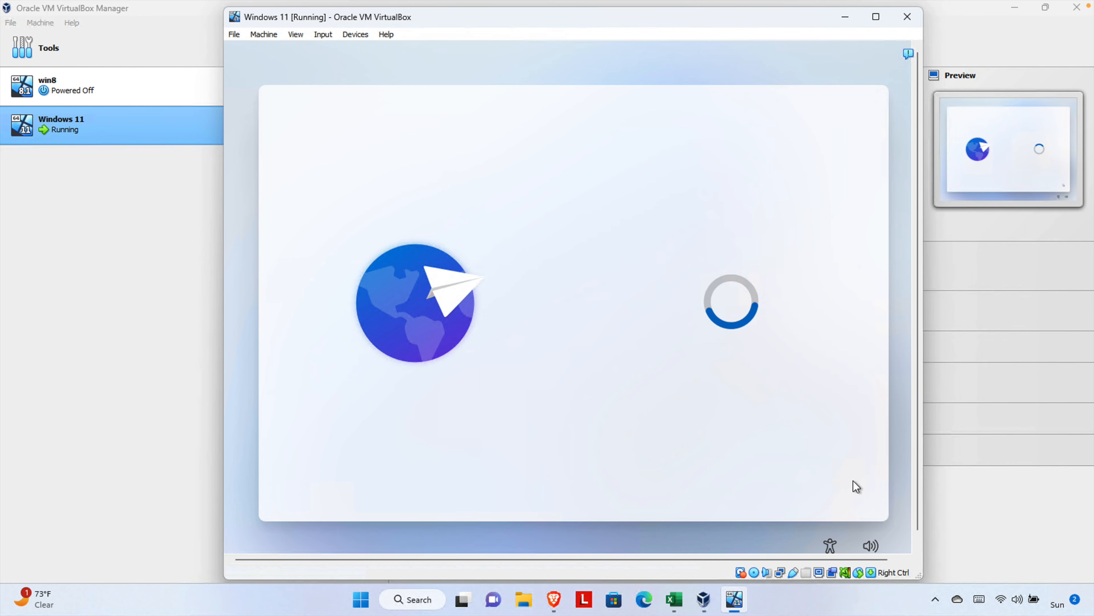
click(821, 476)
click(822, 477)
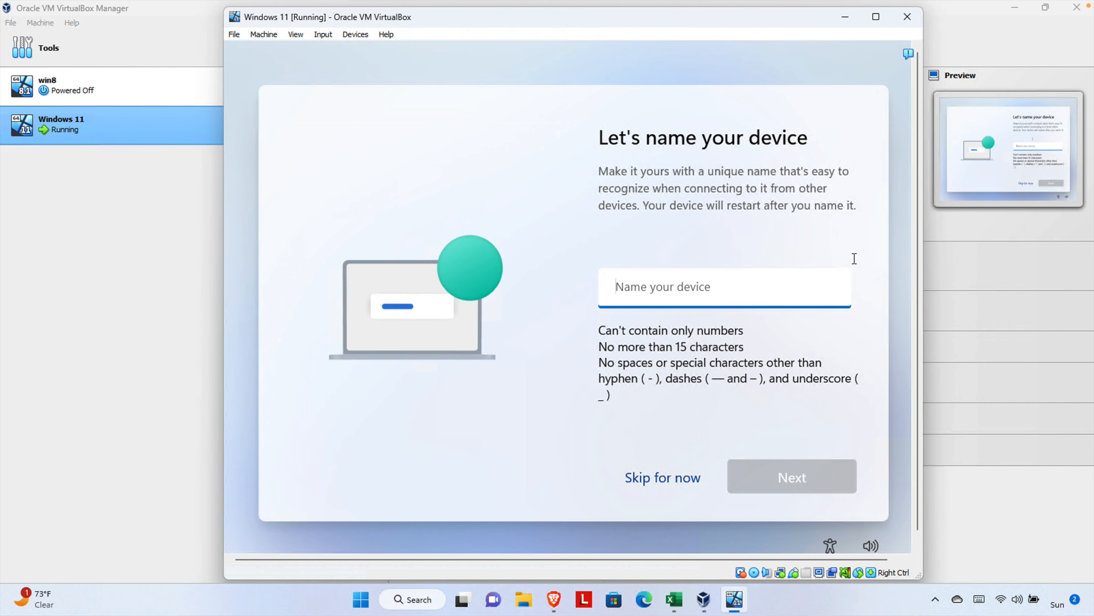
Enter 'fewster' as the device name and continue setup
text(fewster)
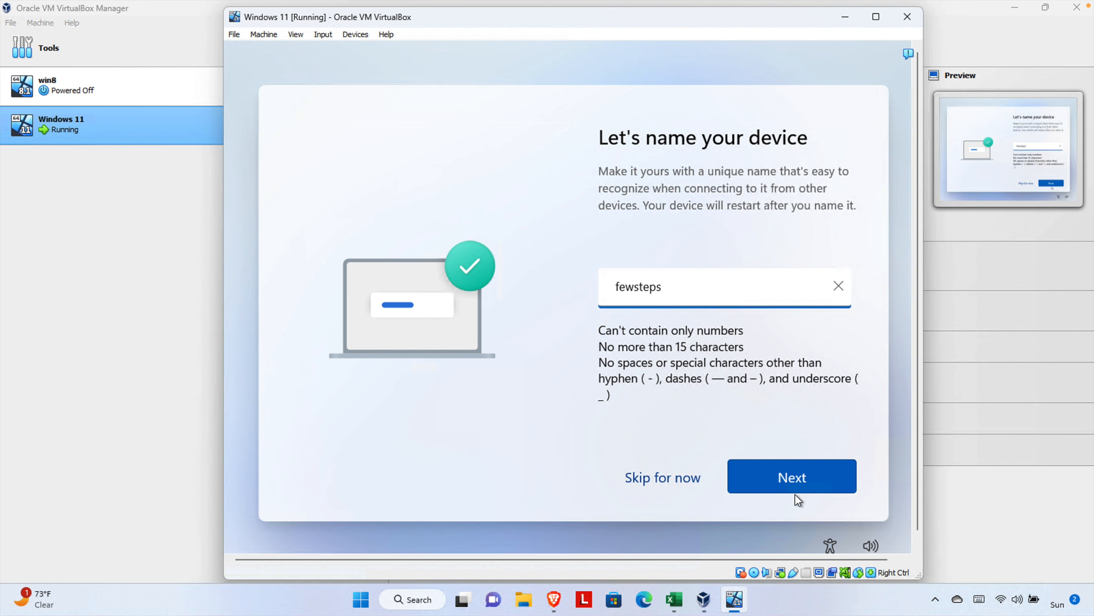
click(800, 482)
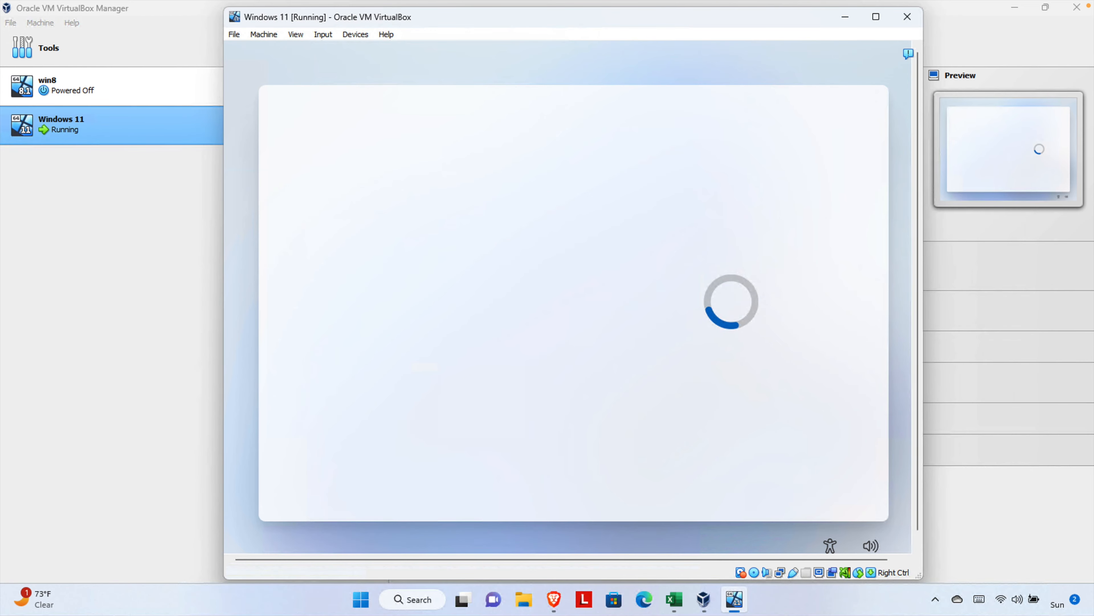
Choose to set the device up for personal use
click(771, 284)
click(816, 485)
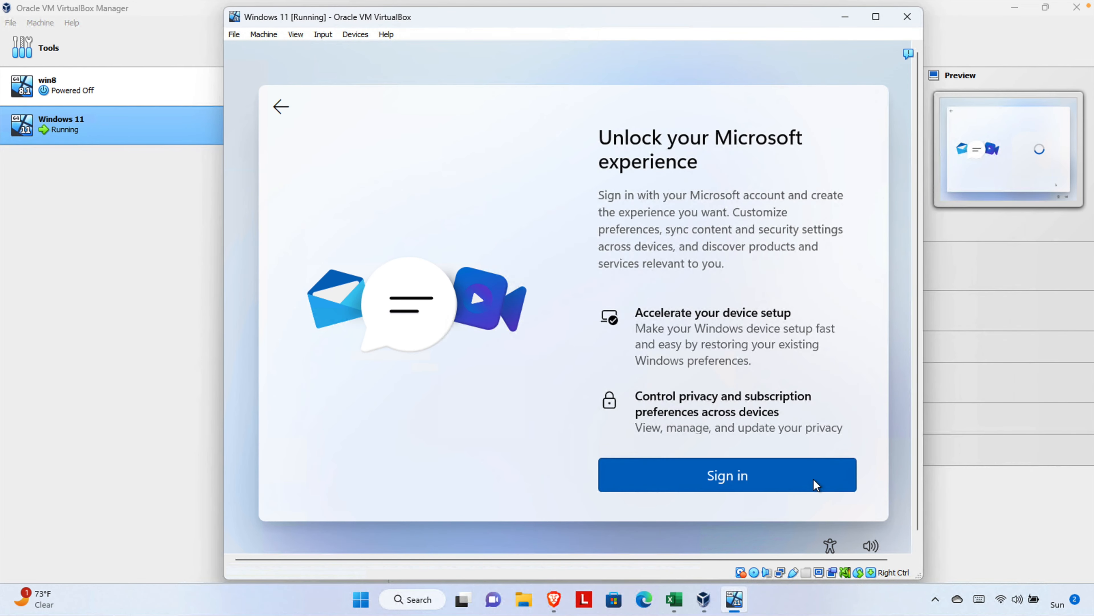
scroll(836, 414, down, 6)
scroll(846, 331, up, 6)
click(876, 17)
click(1045, 10)
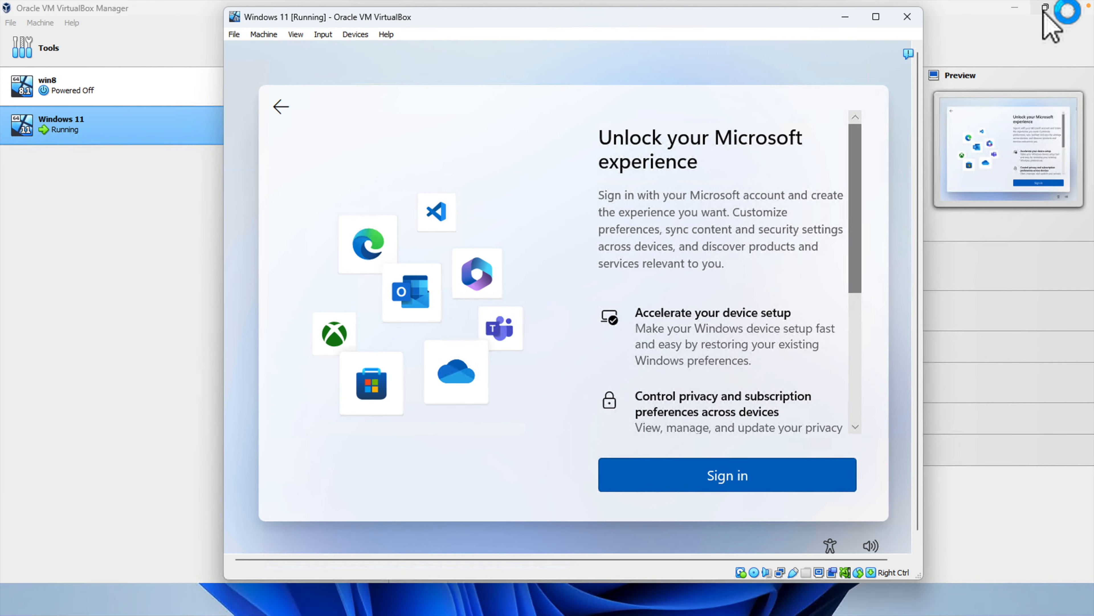
drag(836, 276, 835, 405)
Start Microsoft account sign-in and look through the other sign-in options
click(708, 479)
drag(835, 340, 835, 374)
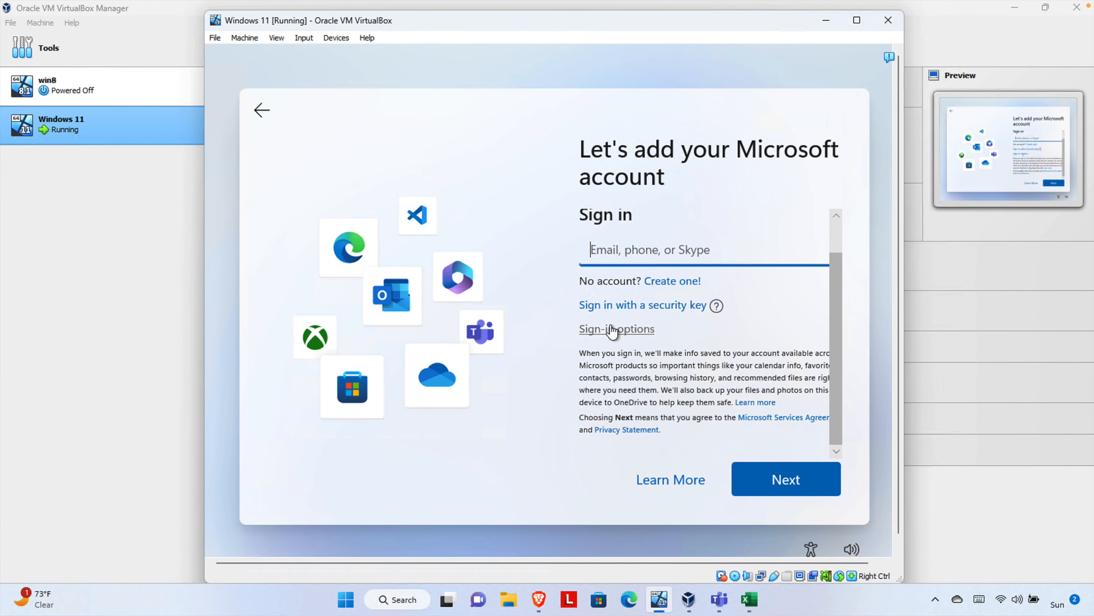
click(613, 329)
click(783, 478)
scroll(818, 444, down, 2)
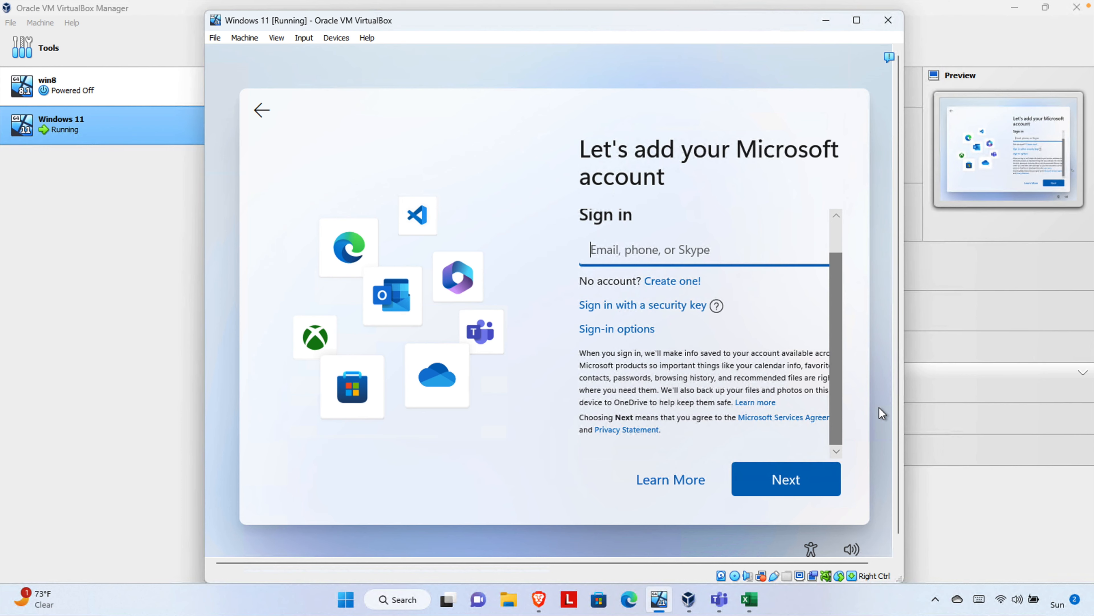
click(616, 328)
scroll(824, 326, up, 2)
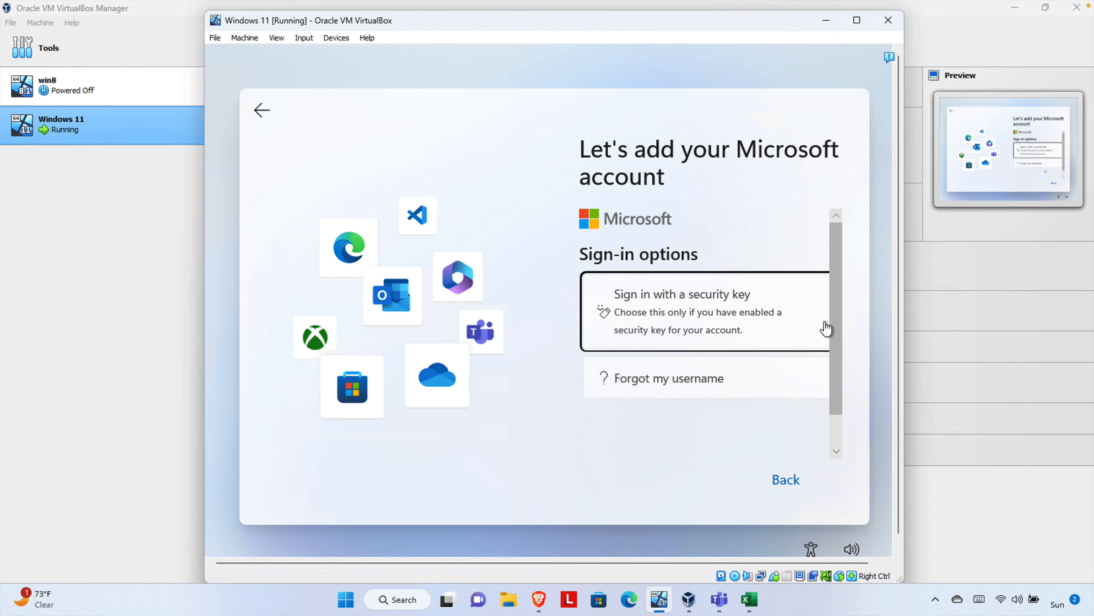
scroll(810, 371, down, 2)
click(784, 479)
Create a new Microsoft account with a new outlook.com address and an account password
click(672, 283)
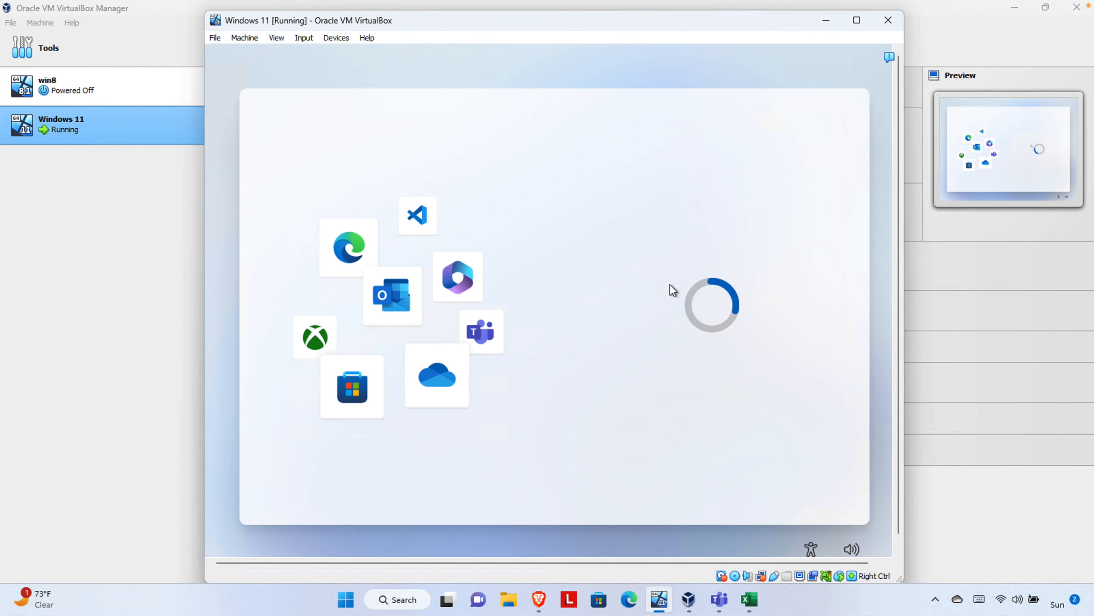
click(787, 485)
click(632, 425)
click(633, 445)
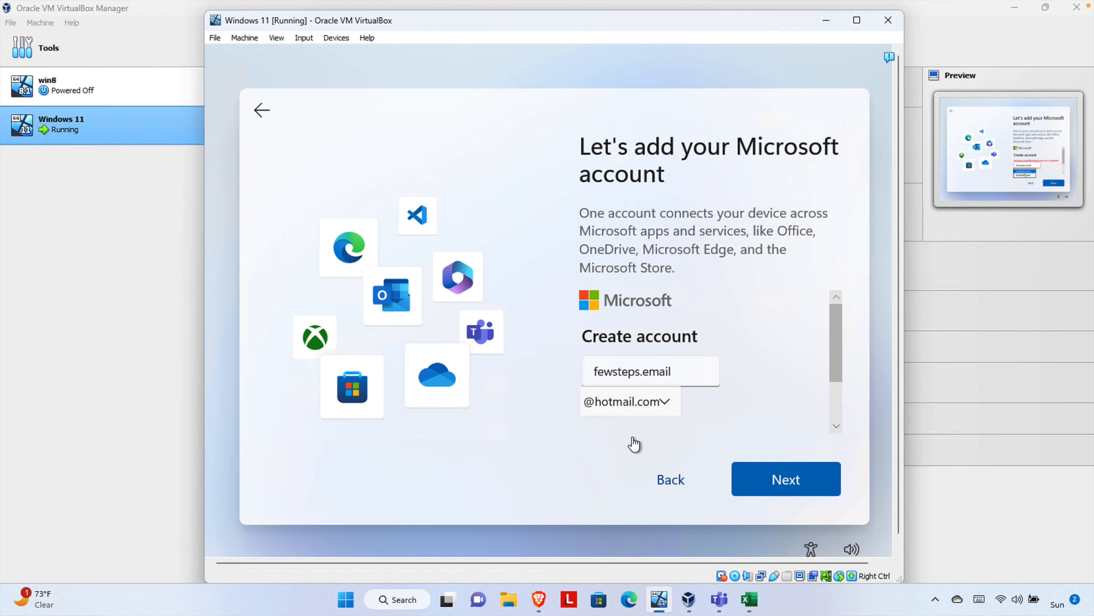
click(787, 479)
key(BackSpace)
key(BackSpace)
key(BackSpace)
key(BackSpace)
key(BackSpace)
key(BackSpace)
click(787, 479)
click(621, 357)
click(621, 338)
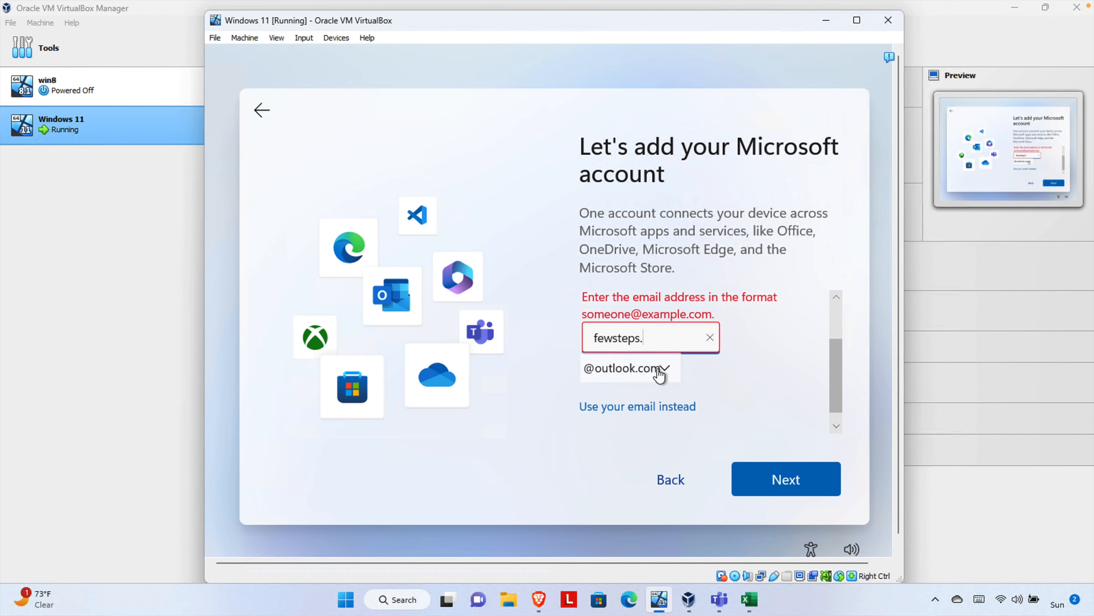
text(pc)
click(787, 479)
click(785, 479)
Enter the account holder's first and last name and a birthdate of January 1, 1990
text(Few)
key(Tab)
text(Steps)
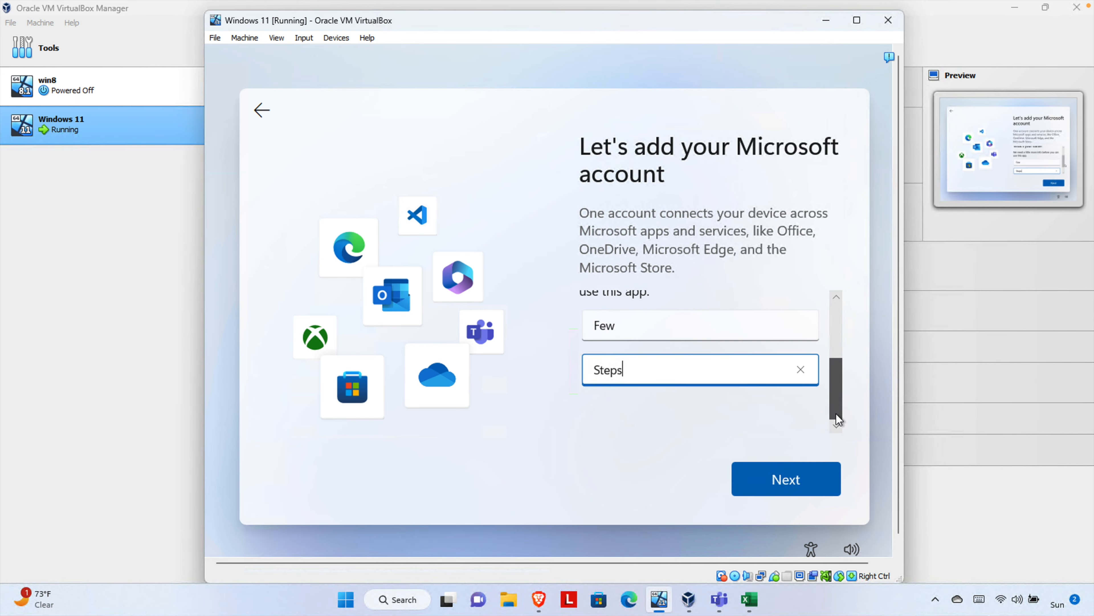
click(786, 479)
click(621, 352)
click(700, 353)
click(789, 361)
text(1990)
click(786, 479)
Add a Gmail alternate email address to the new account
click(787, 481)
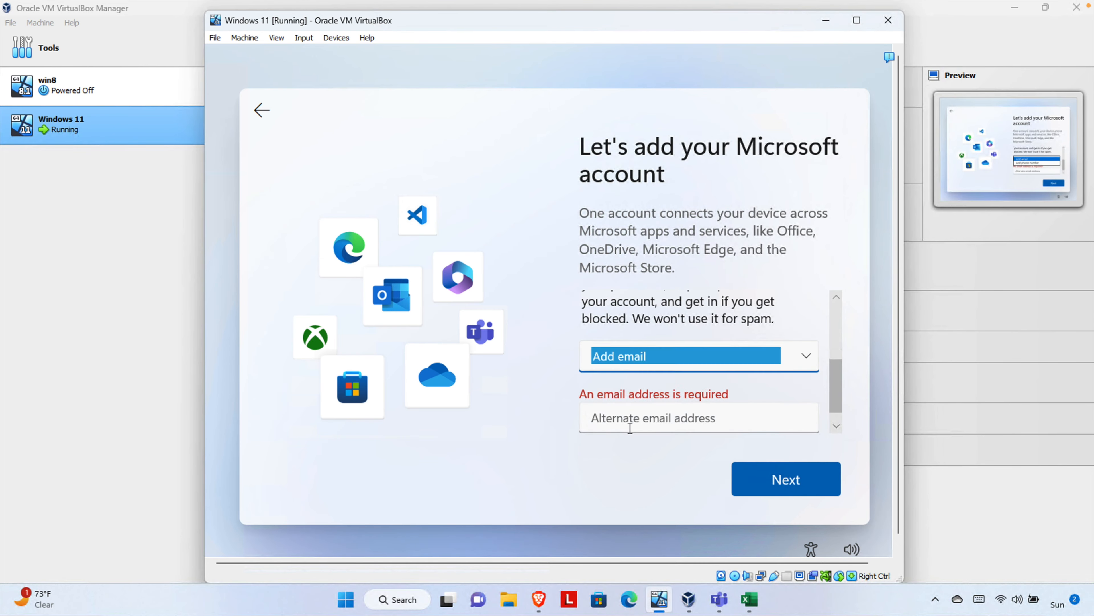
click(630, 423)
click(792, 483)
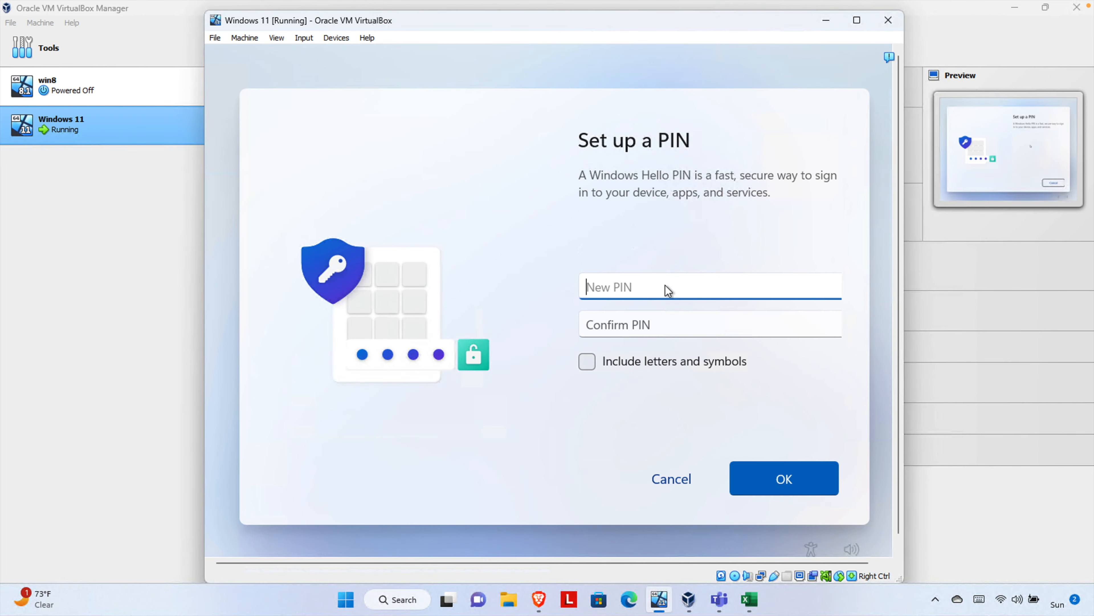
Set and confirm a Windows Hello sign-in PIN
text(1234)
click(671, 324)
text(12344444444444)
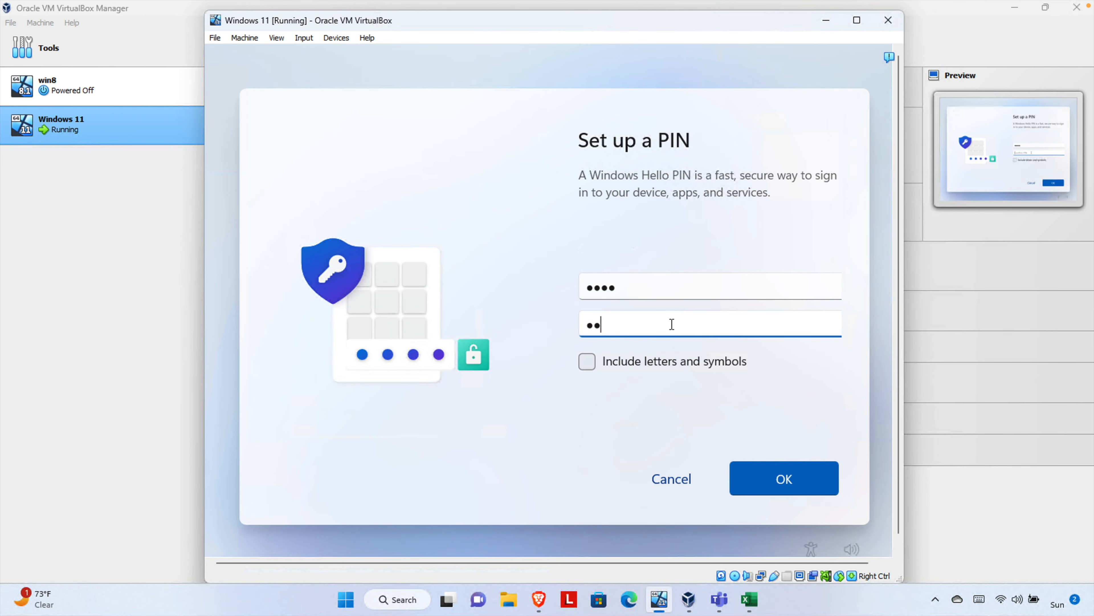
key(BackSpace)
key(BackSpace)
key(BackSpace)
key(BackSpace)
key(BackSpace)
key(BackSpace)
key(BackSpace)
key(BackSpace)
key(BackSpace)
key(BackSpace)
key(BackSpace)
key(BackSpace)
key(BackSpace)
key(BackSpace)
text(1234)
click(794, 471)
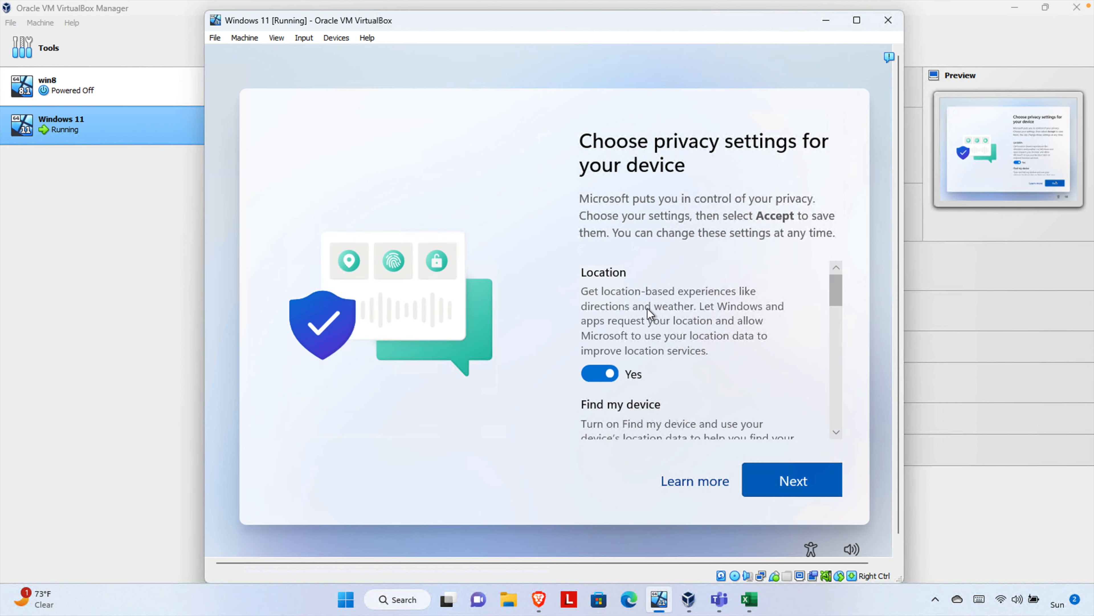
Turn off Location, Find my device, Inking & typing, Tailored experiences and Advertising ID, send only required diagnostics, and accept
click(594, 365)
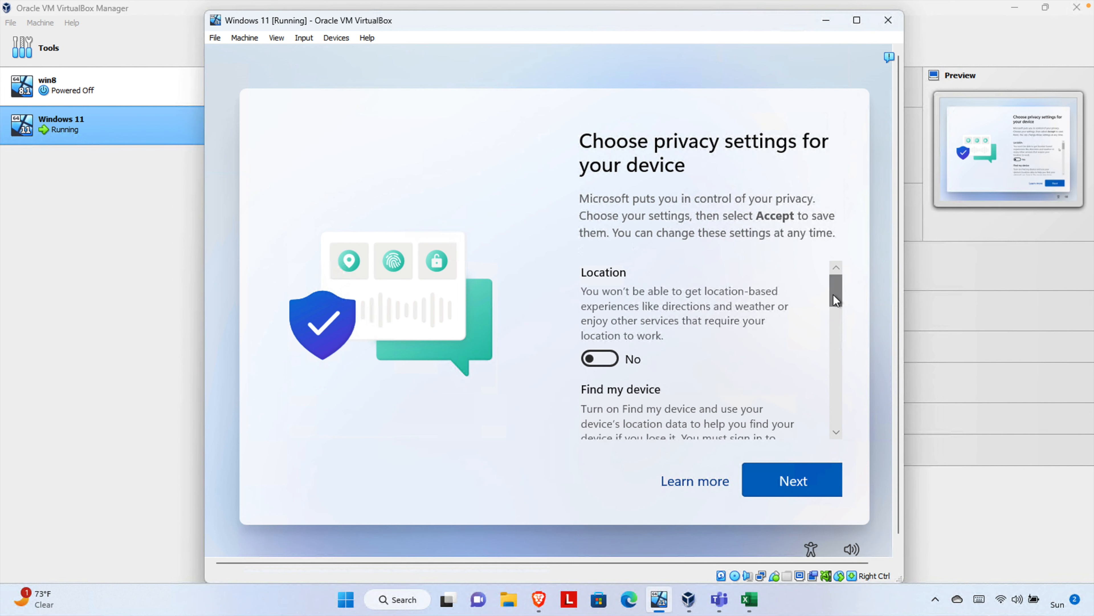
drag(834, 294, 835, 337)
click(605, 352)
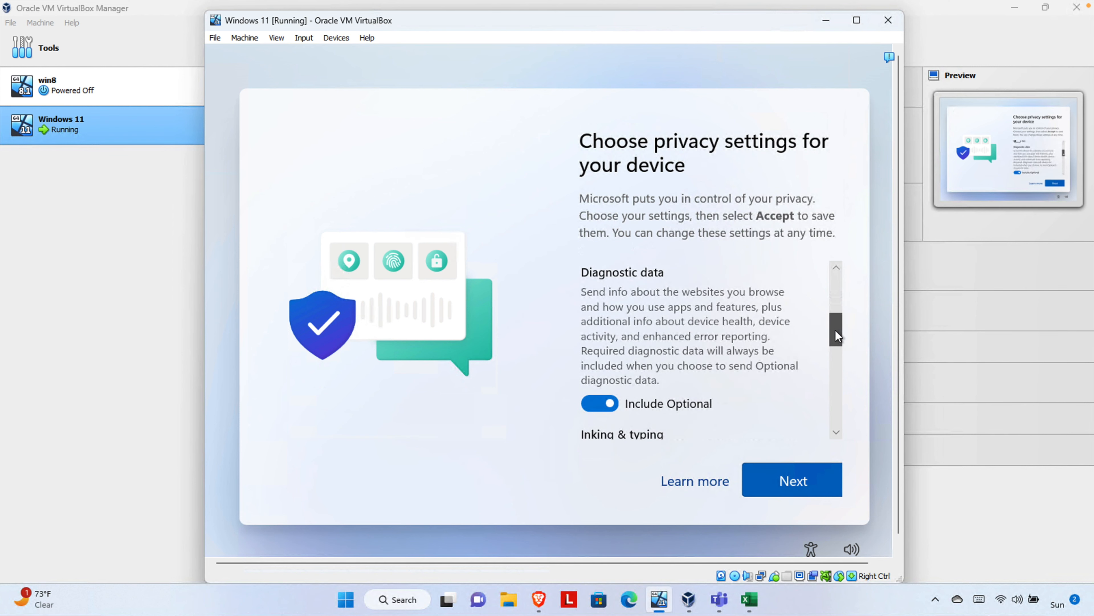
click(608, 410)
drag(829, 323, 829, 349)
click(604, 396)
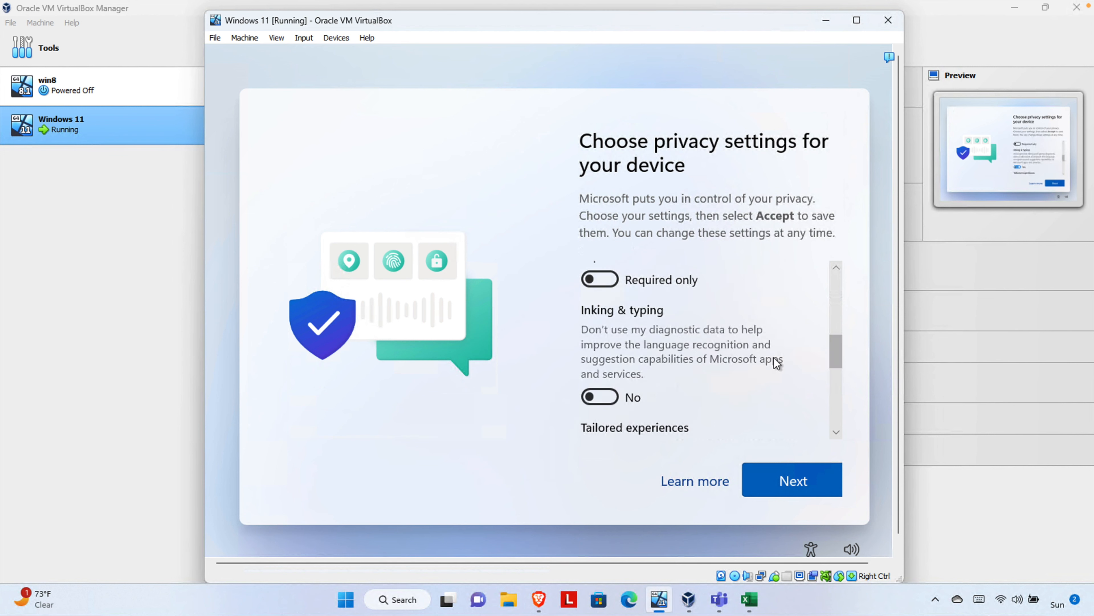
drag(835, 350, 813, 391)
click(600, 352)
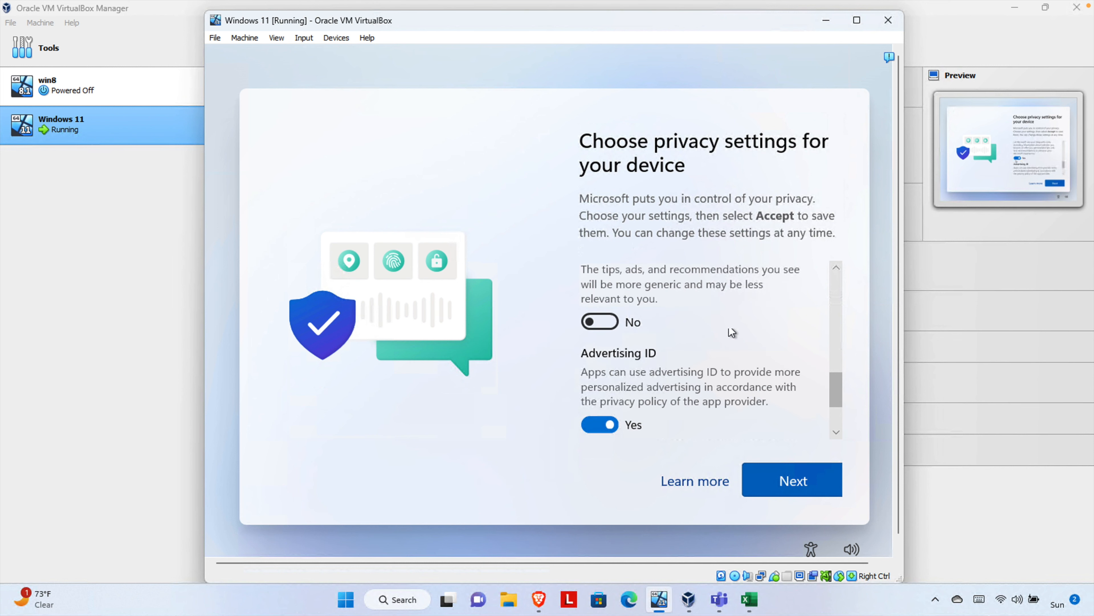
drag(843, 395, 840, 426)
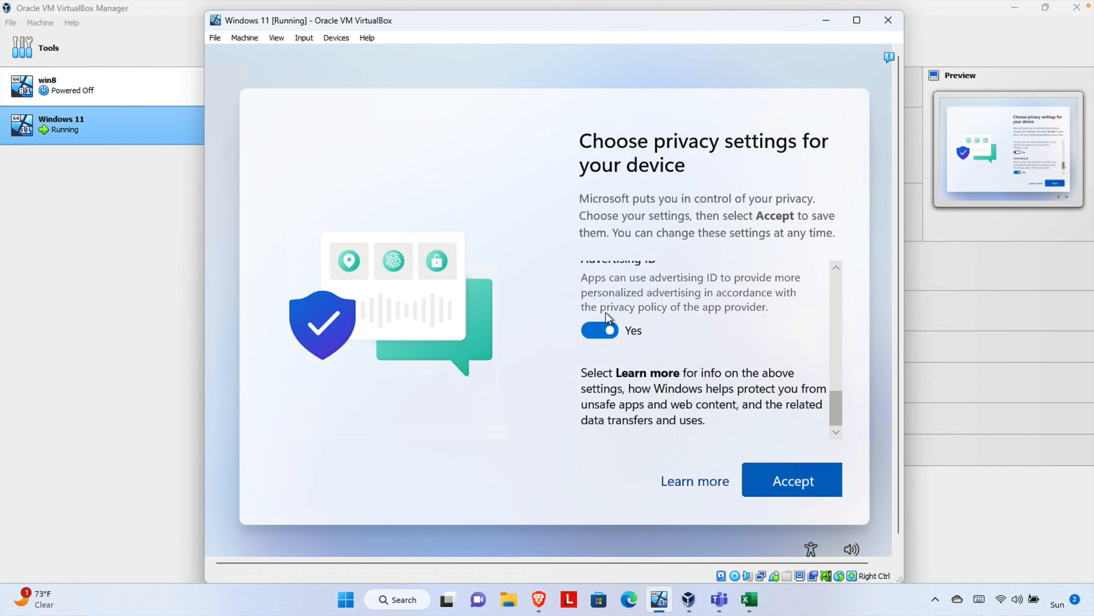
click(599, 332)
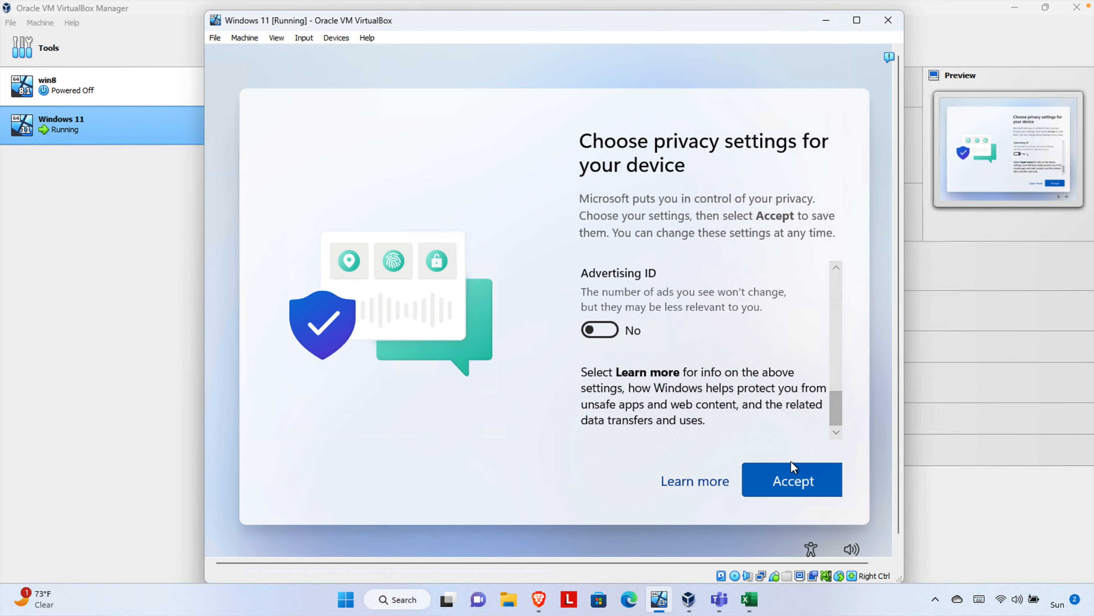
click(792, 486)
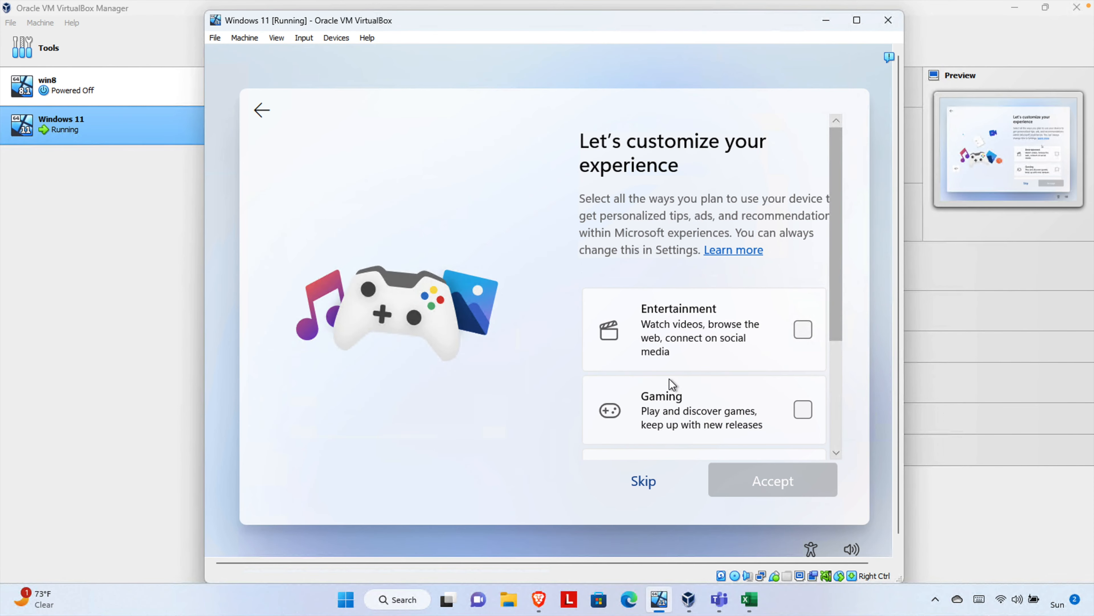
Skip the experience customization and phone-linking pages
click(644, 481)
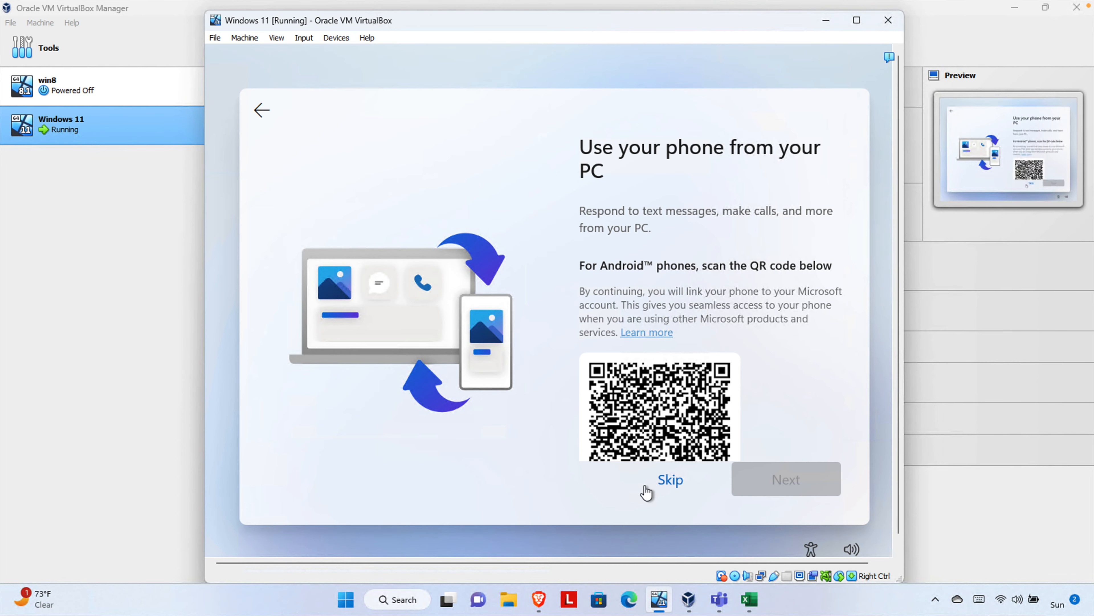
click(666, 481)
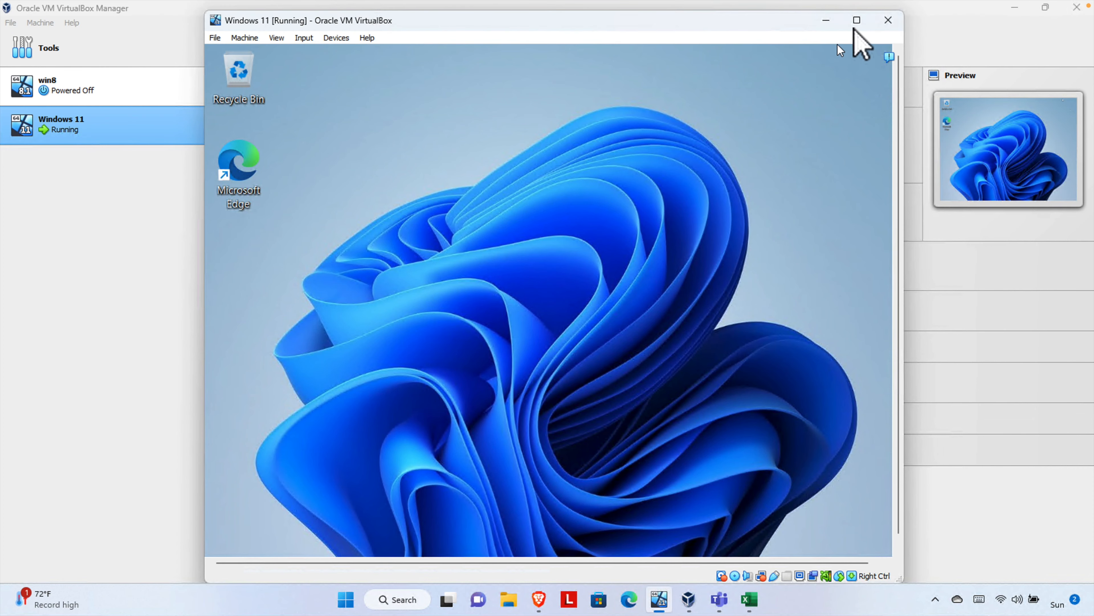
Maximize the Windows 11 VM window to fill the screen
click(856, 21)
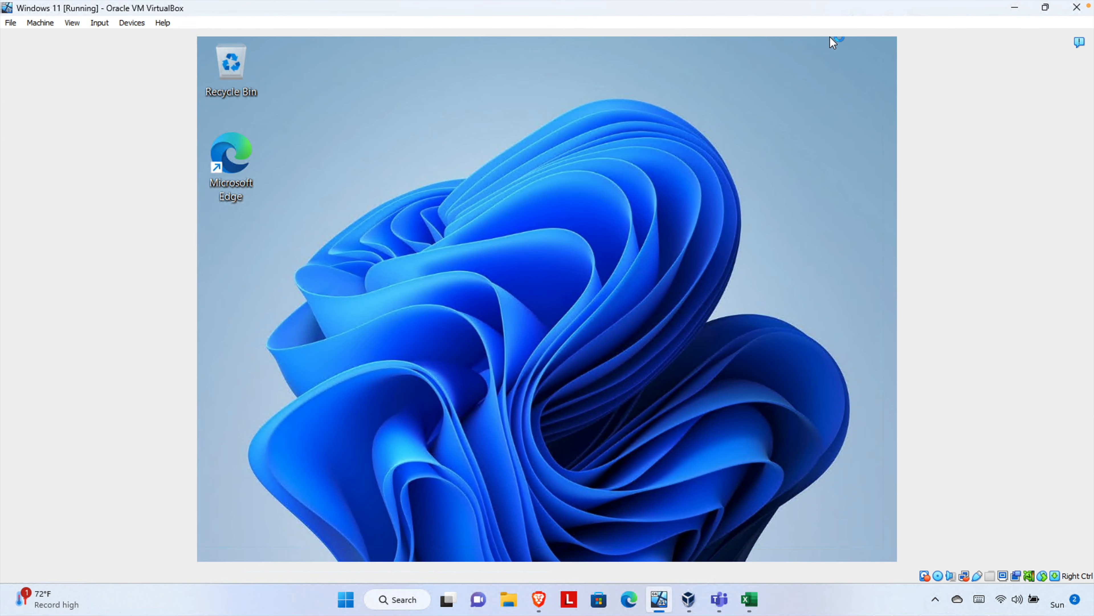